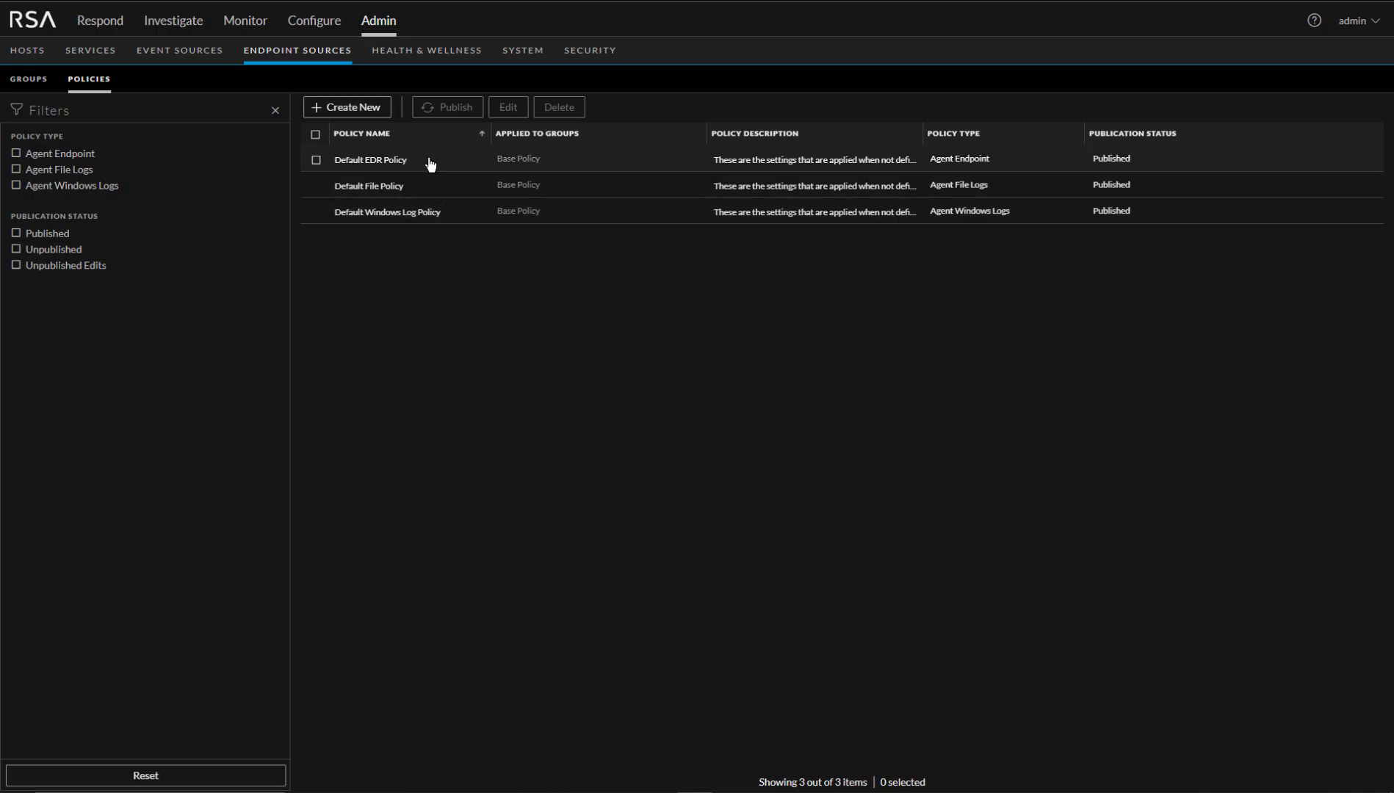
# Create a new Agent Endpoint policy named 'Lab Assets Endpoint' and continue to Define Policy.
pyautogui.click(331, 105)
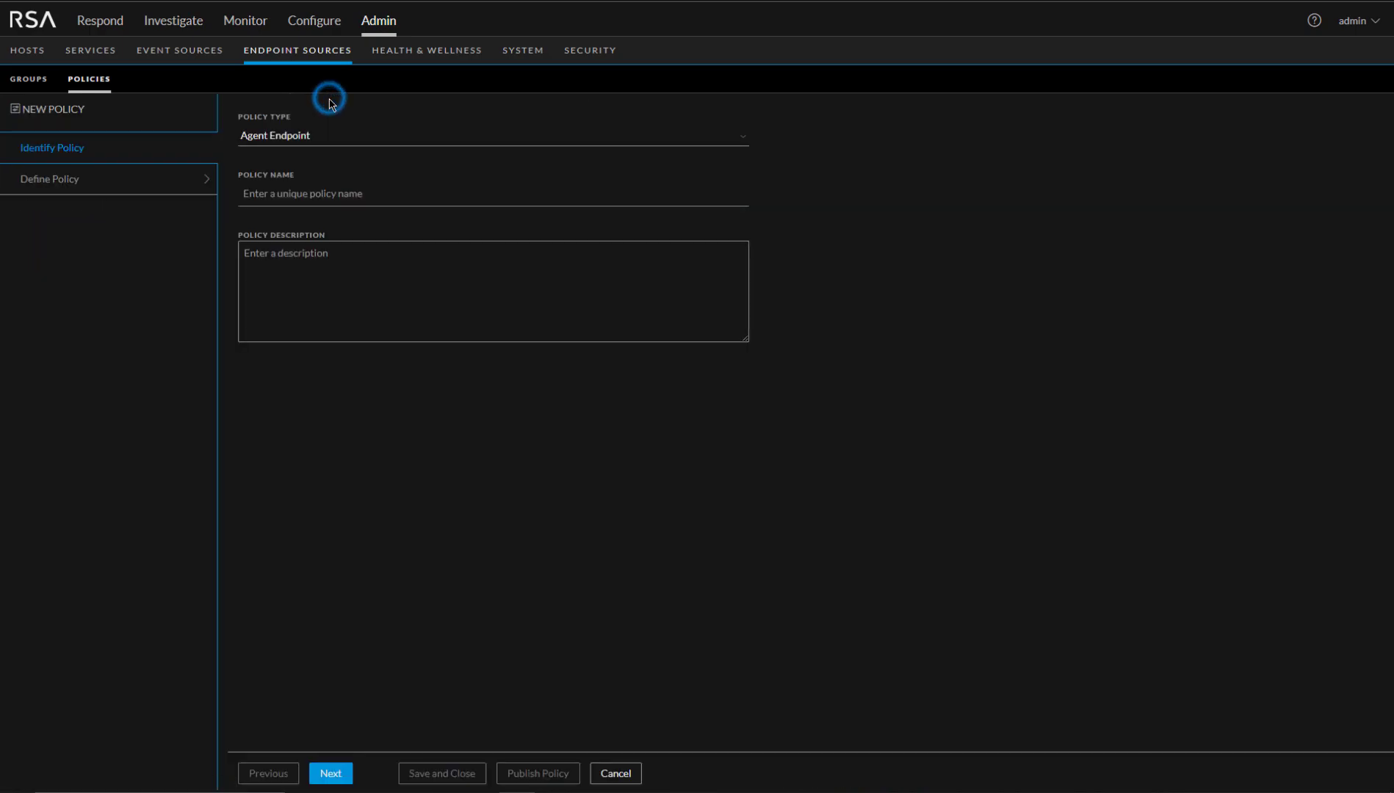
pyautogui.click(336, 136)
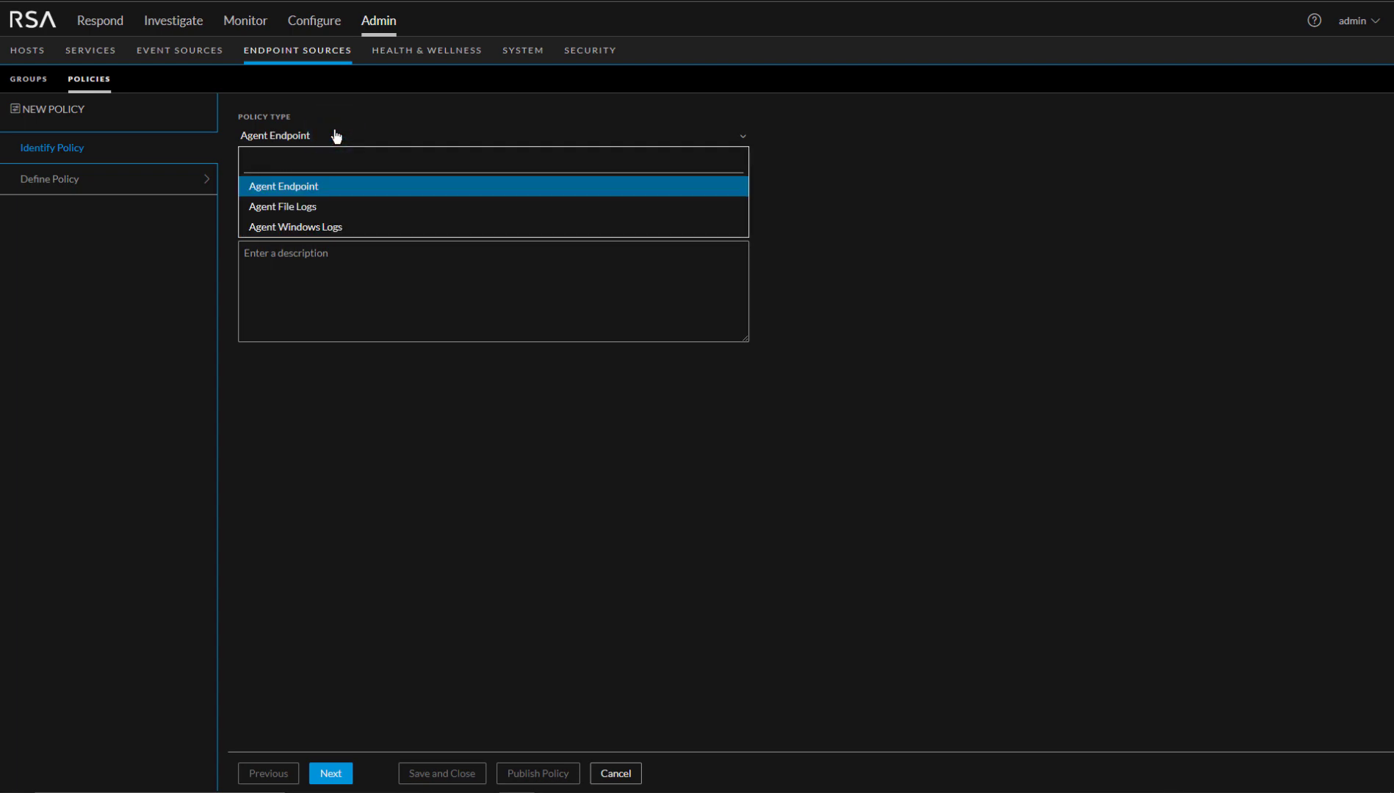
pyautogui.click(335, 135)
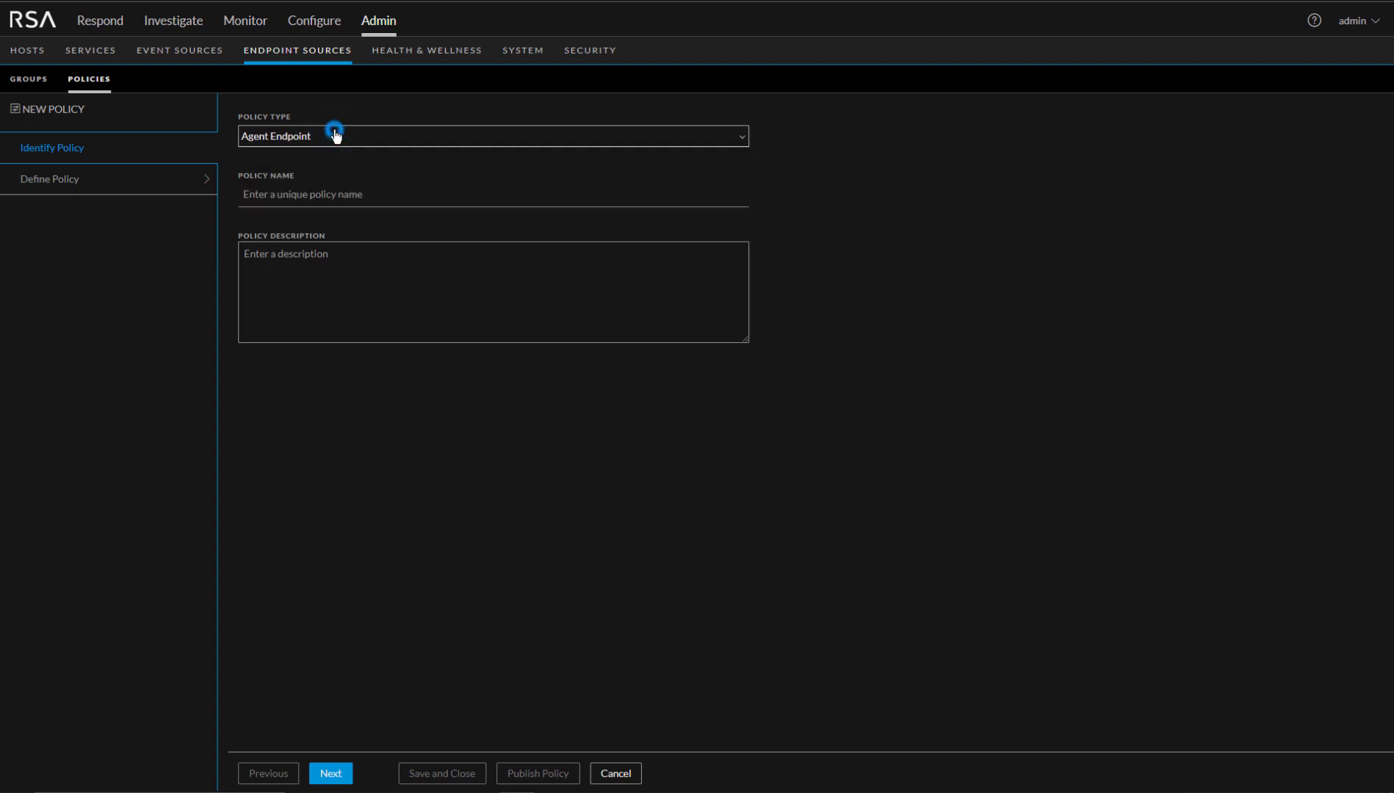
pyautogui.click(331, 191)
pyautogui.write('Lab ')
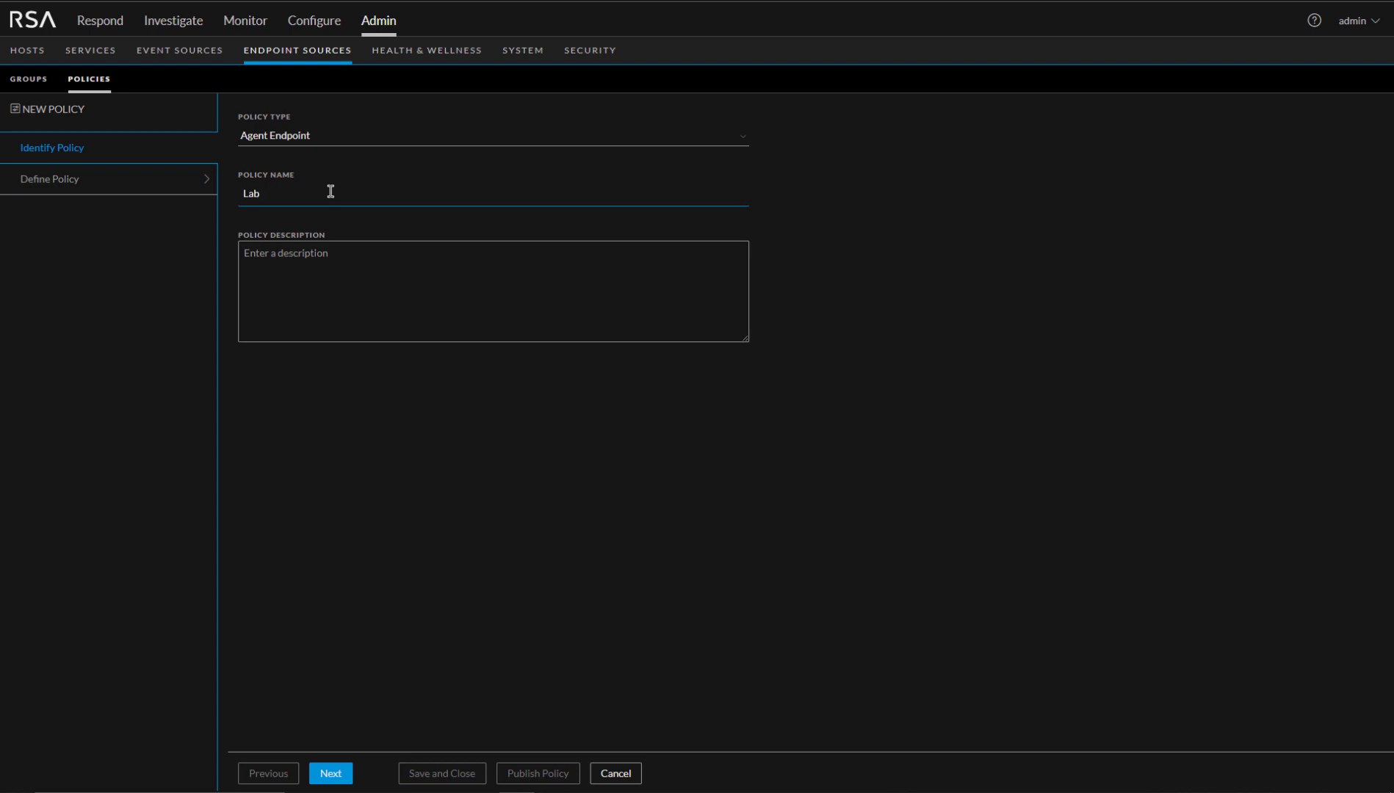
pyautogui.write('Assets Endpoint')
pyautogui.click(336, 774)
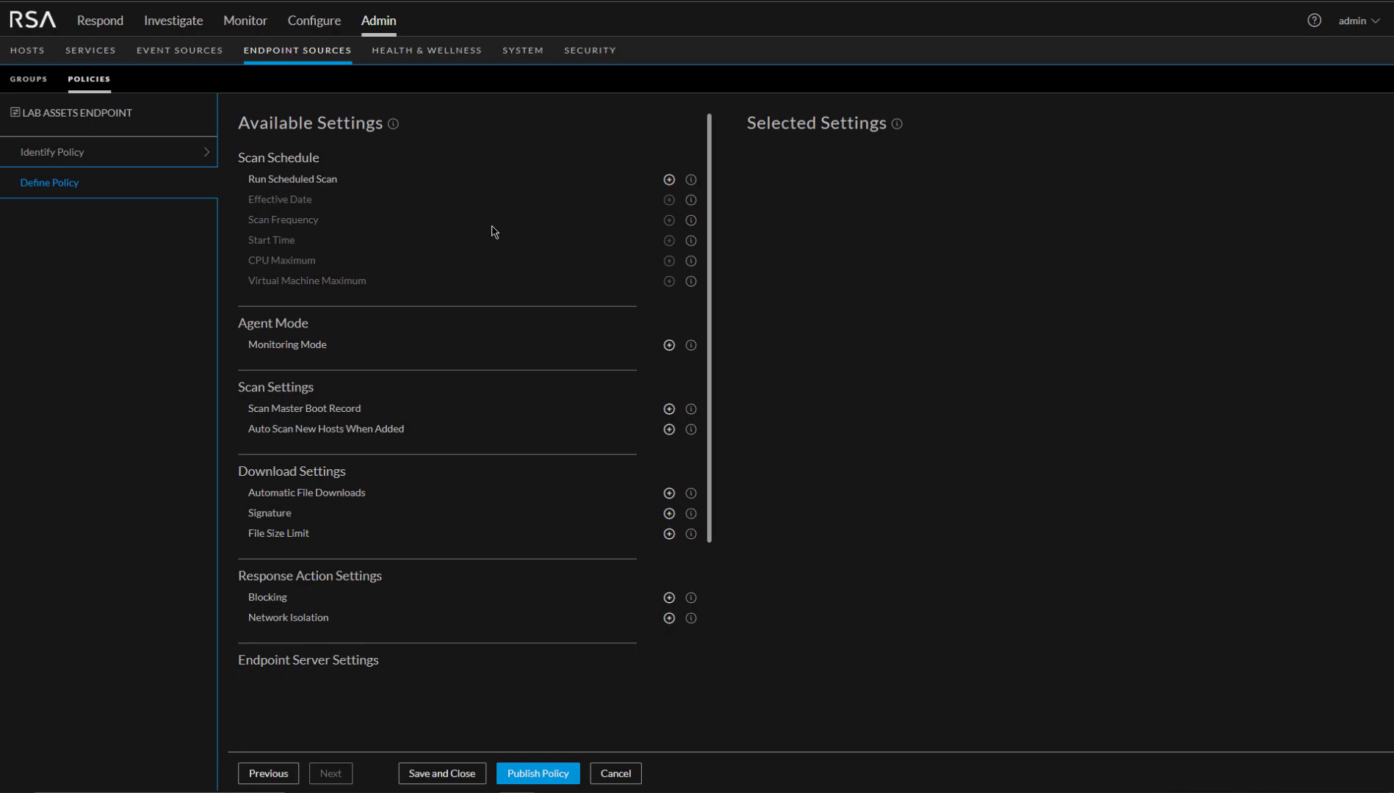
# Enable the scheduled scan from effective date 06/30/2020, repeating every 1 week on Monday.
pyautogui.click(670, 180)
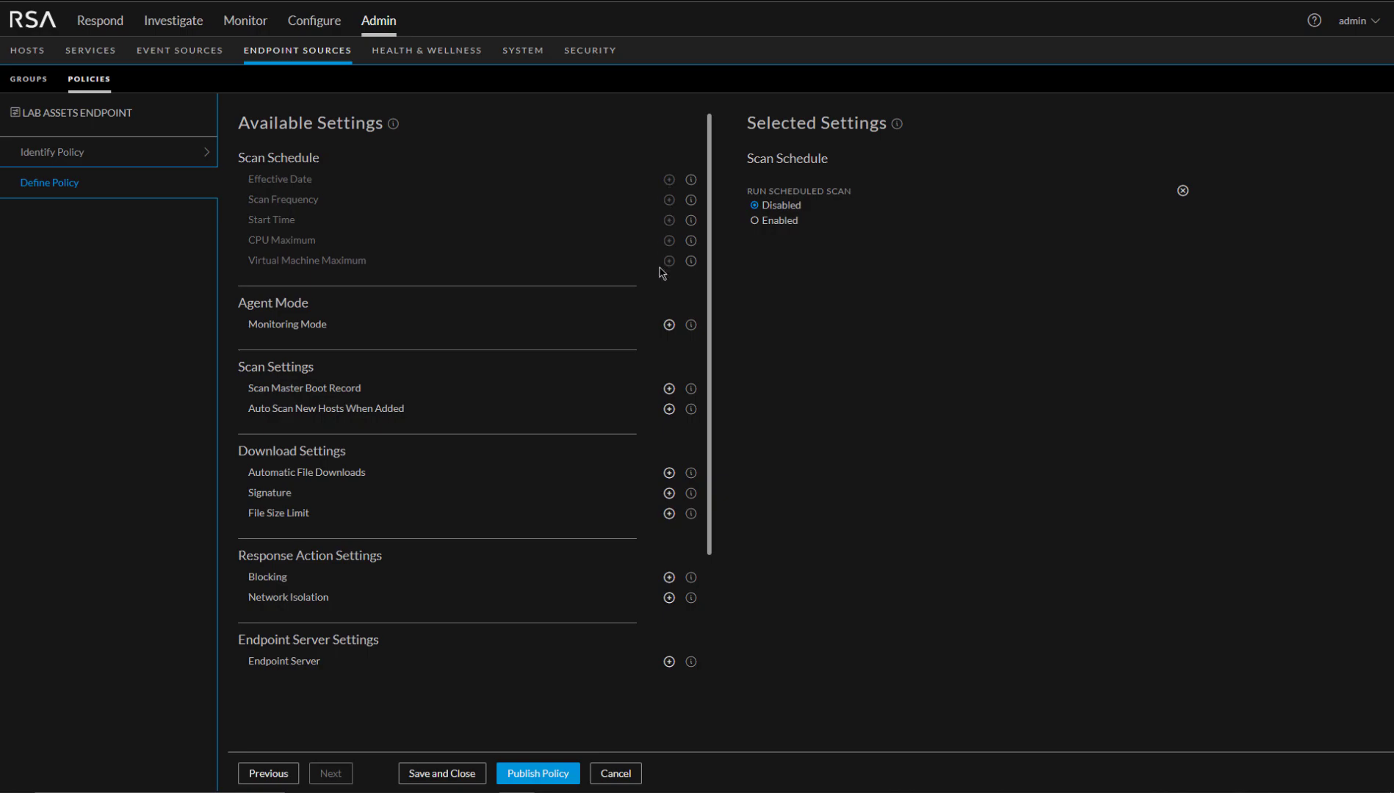
pyautogui.click(793, 224)
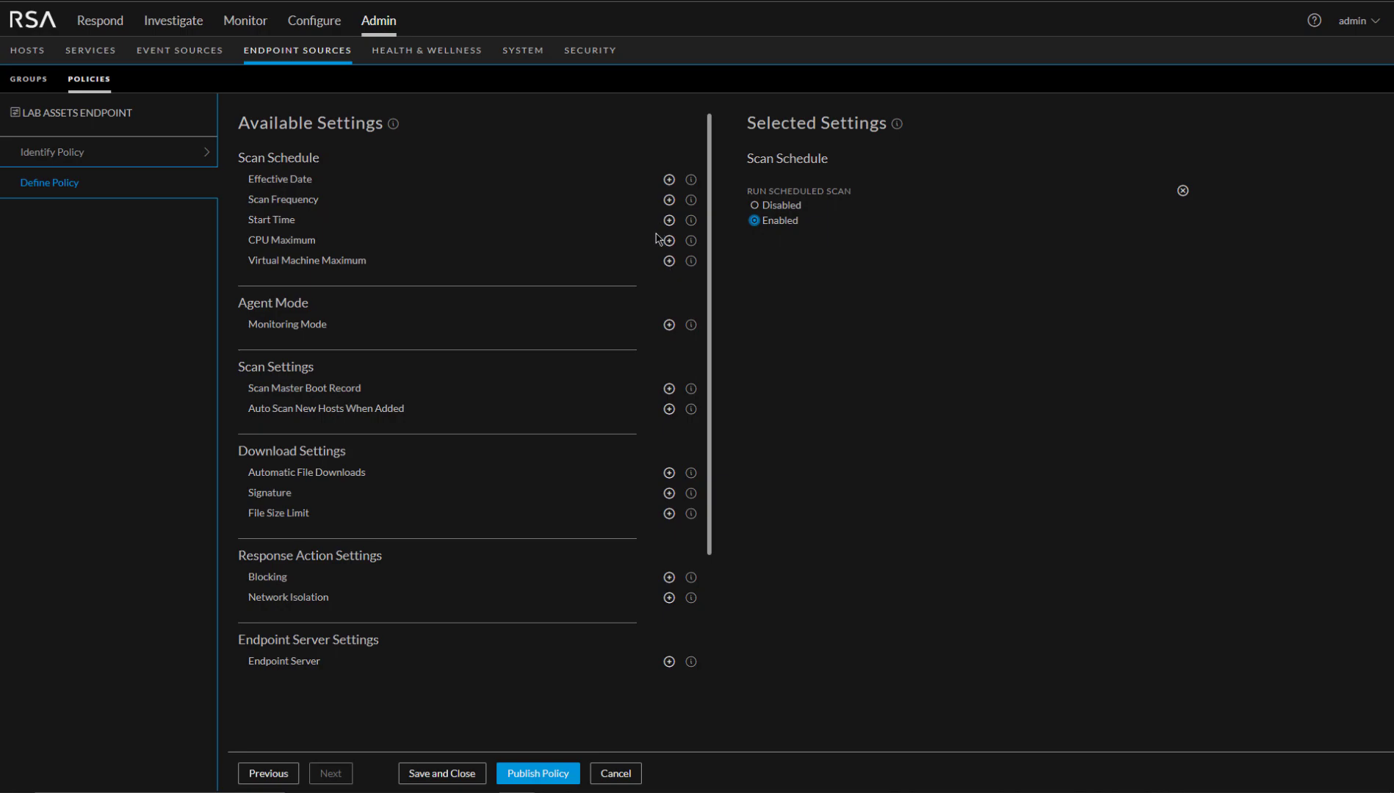
pyautogui.click(670, 180)
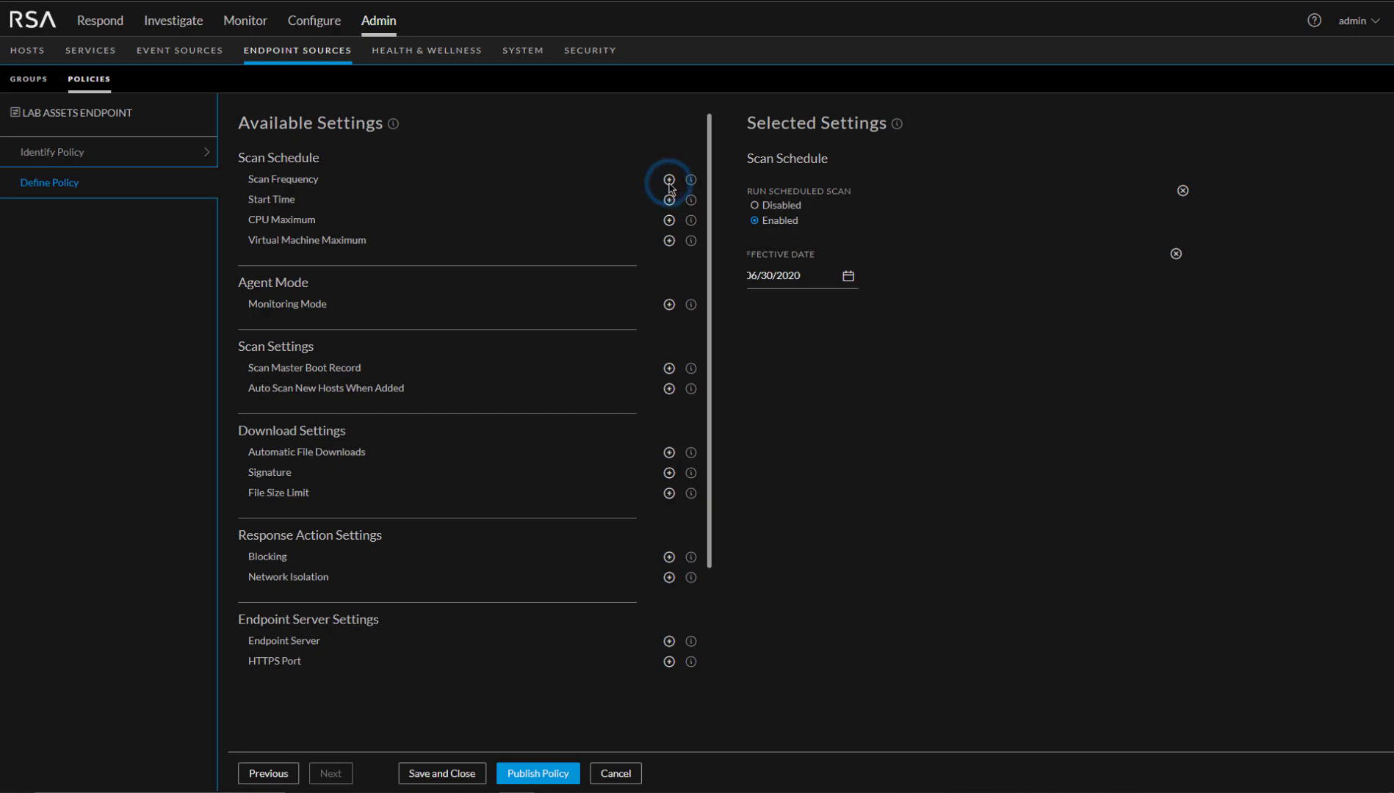
pyautogui.click(669, 180)
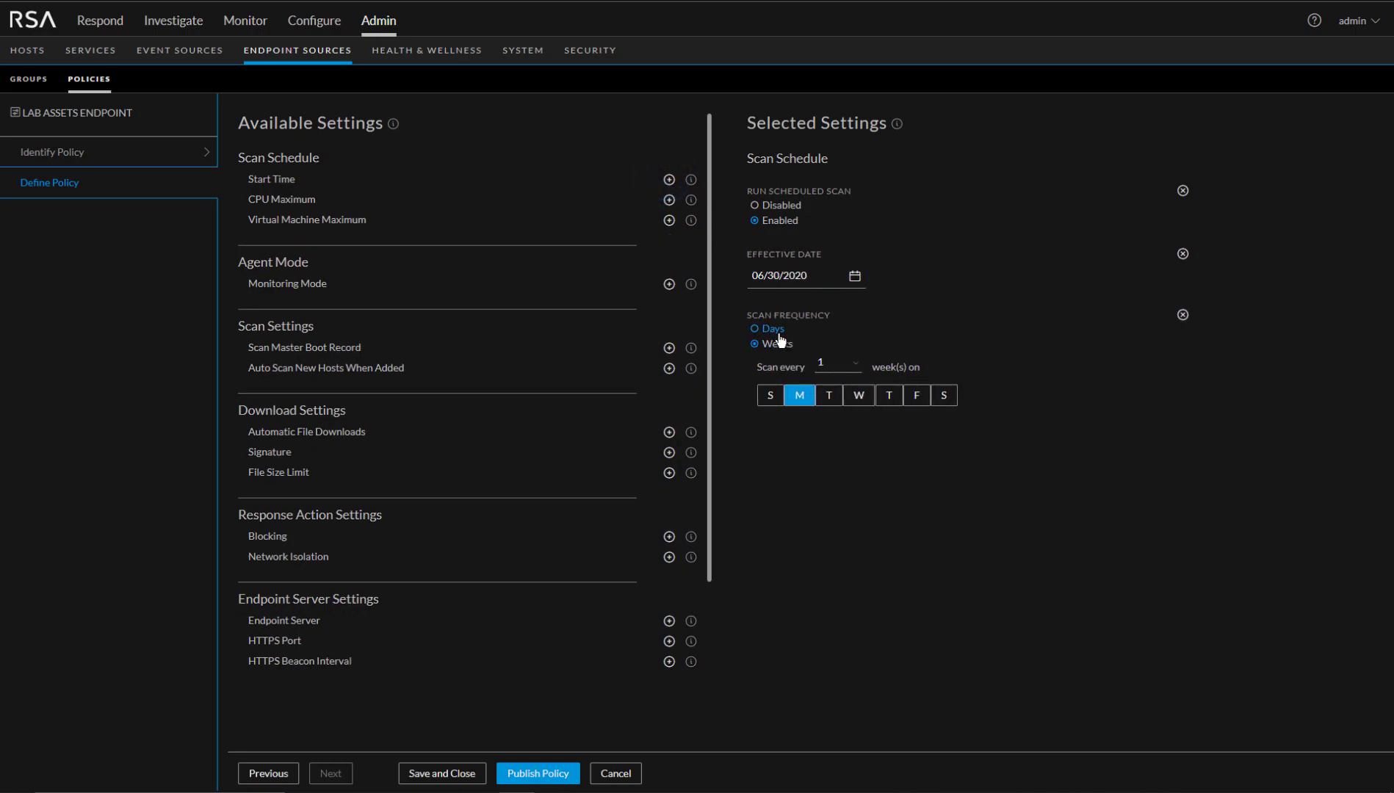
pyautogui.click(855, 365)
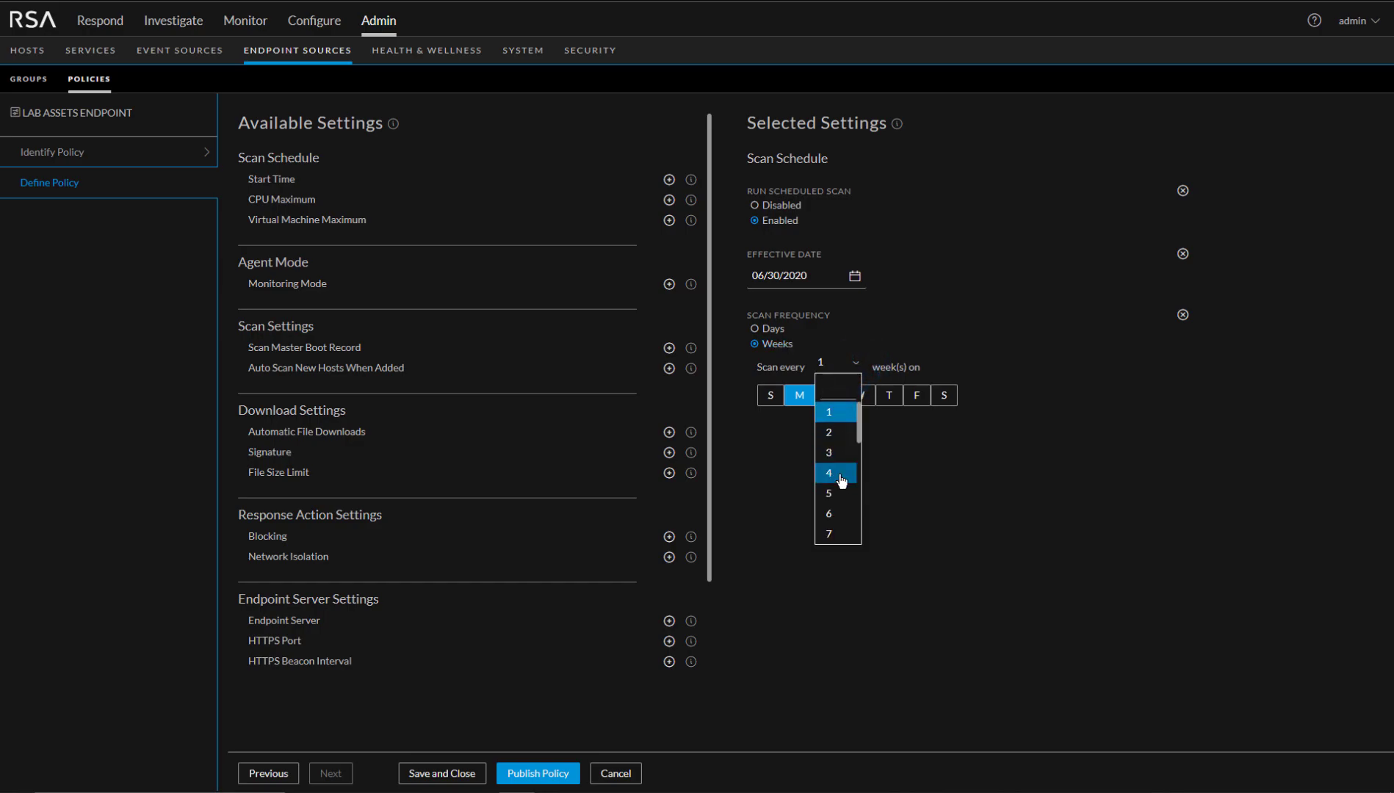
pyautogui.click(778, 483)
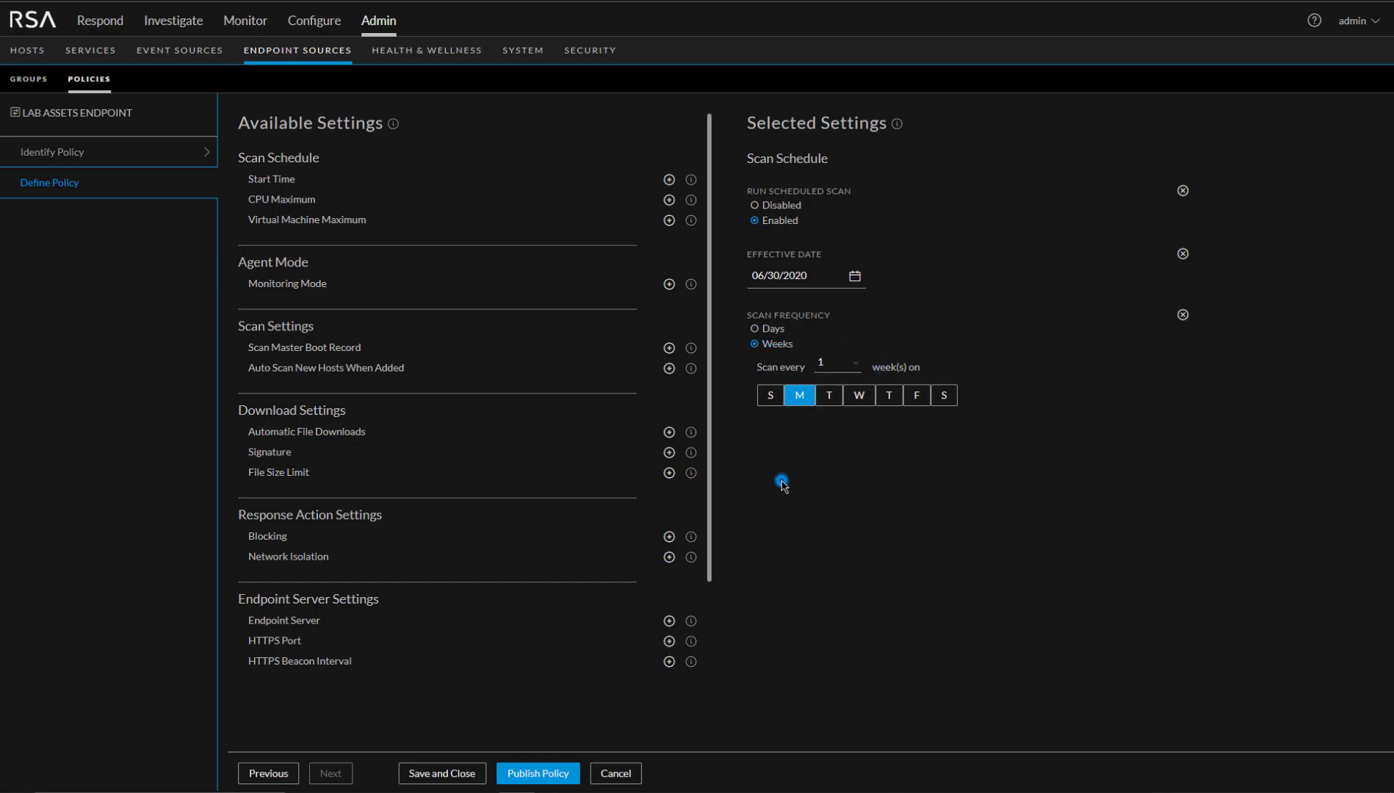
# Add scan start time 09:00, CPU maximum 25 and virtual machine maximum 10.
pyautogui.click(669, 179)
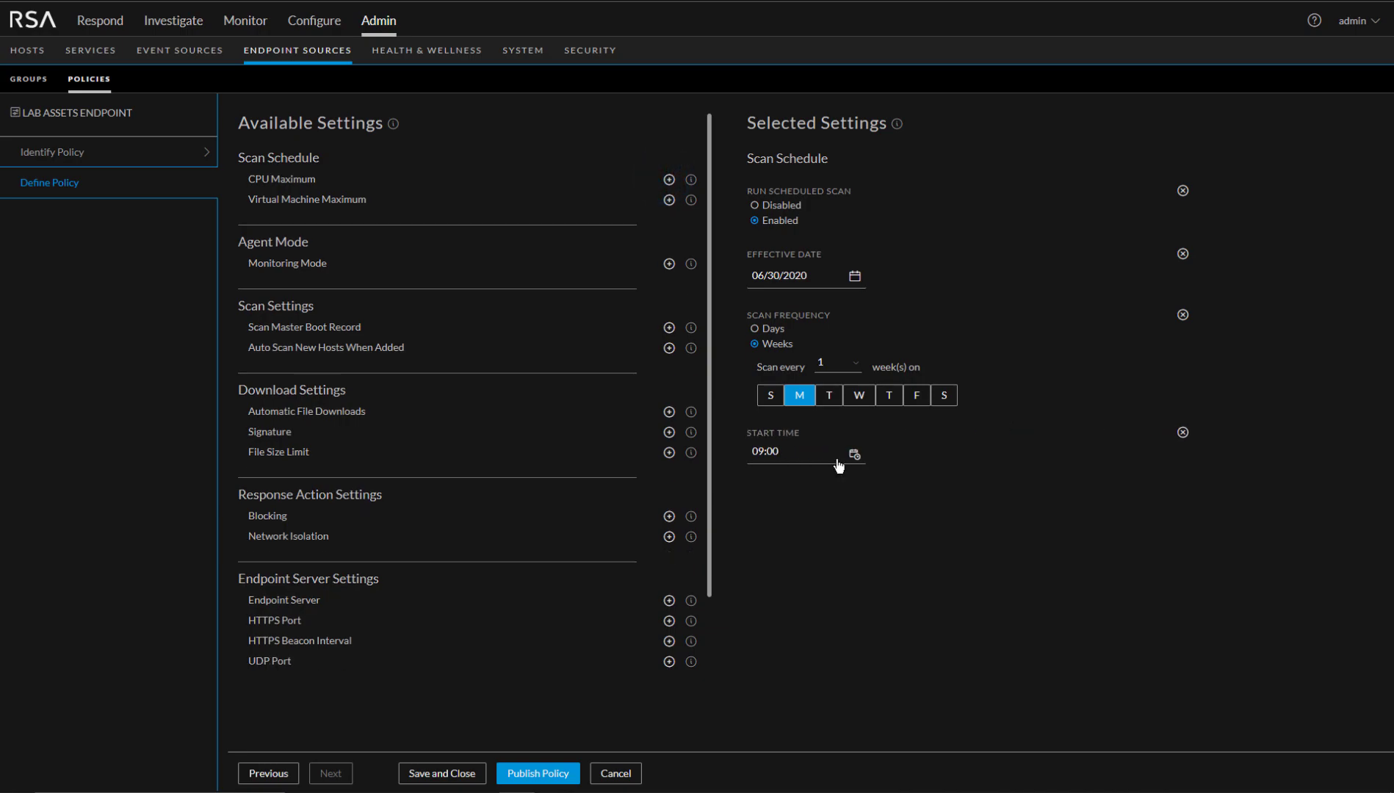
pyautogui.click(669, 179)
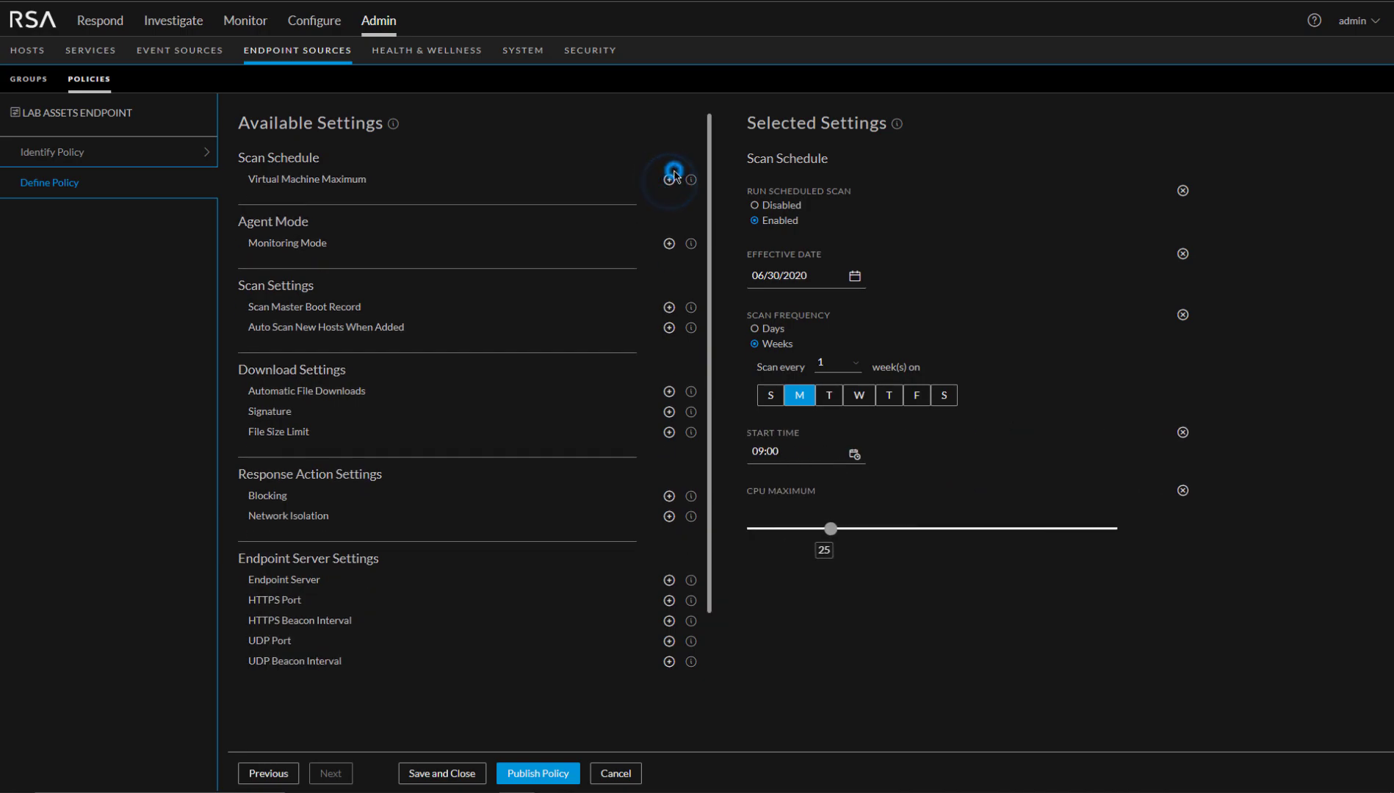
pyautogui.click(669, 180)
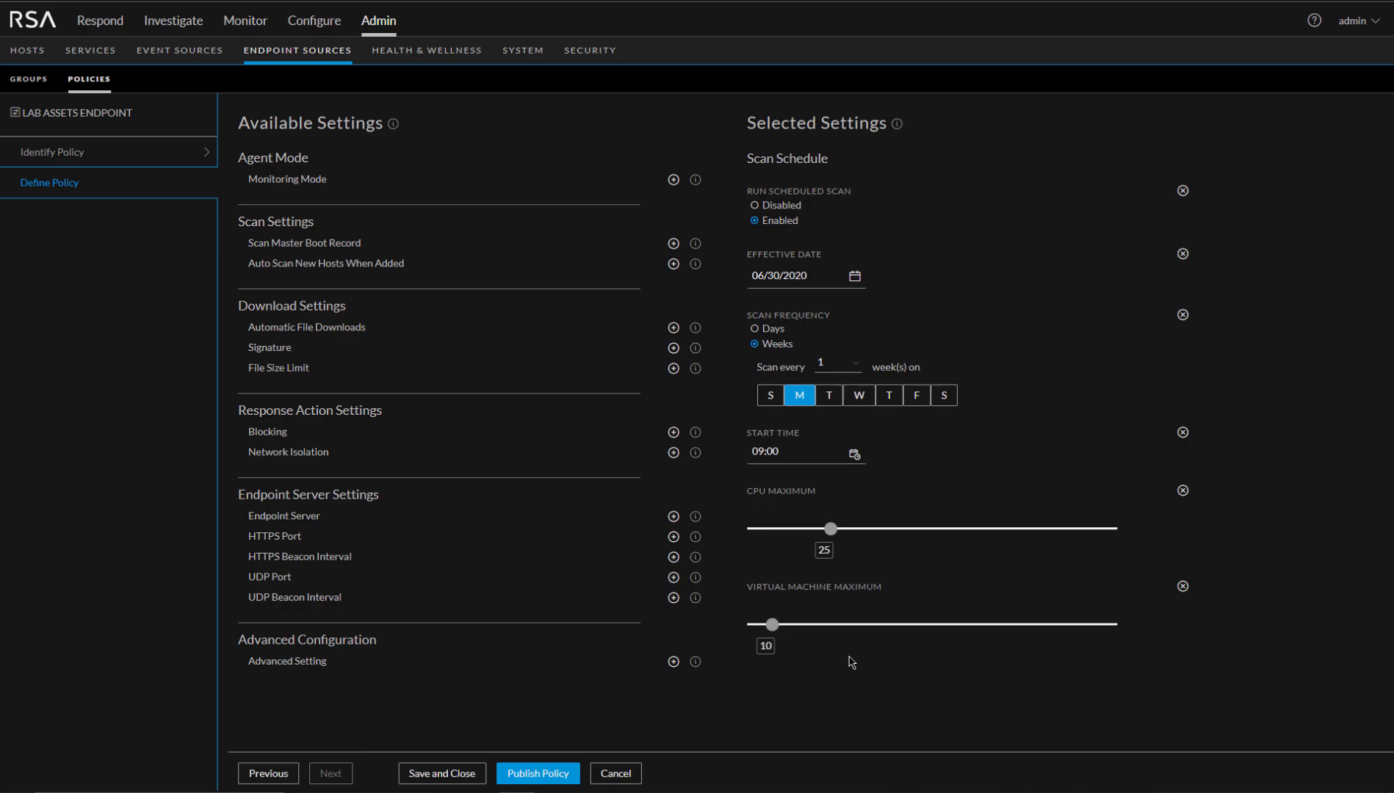
# Add the Agent Mode Monitoring Mode setting and leave it on Advanced.
pyautogui.click(673, 180)
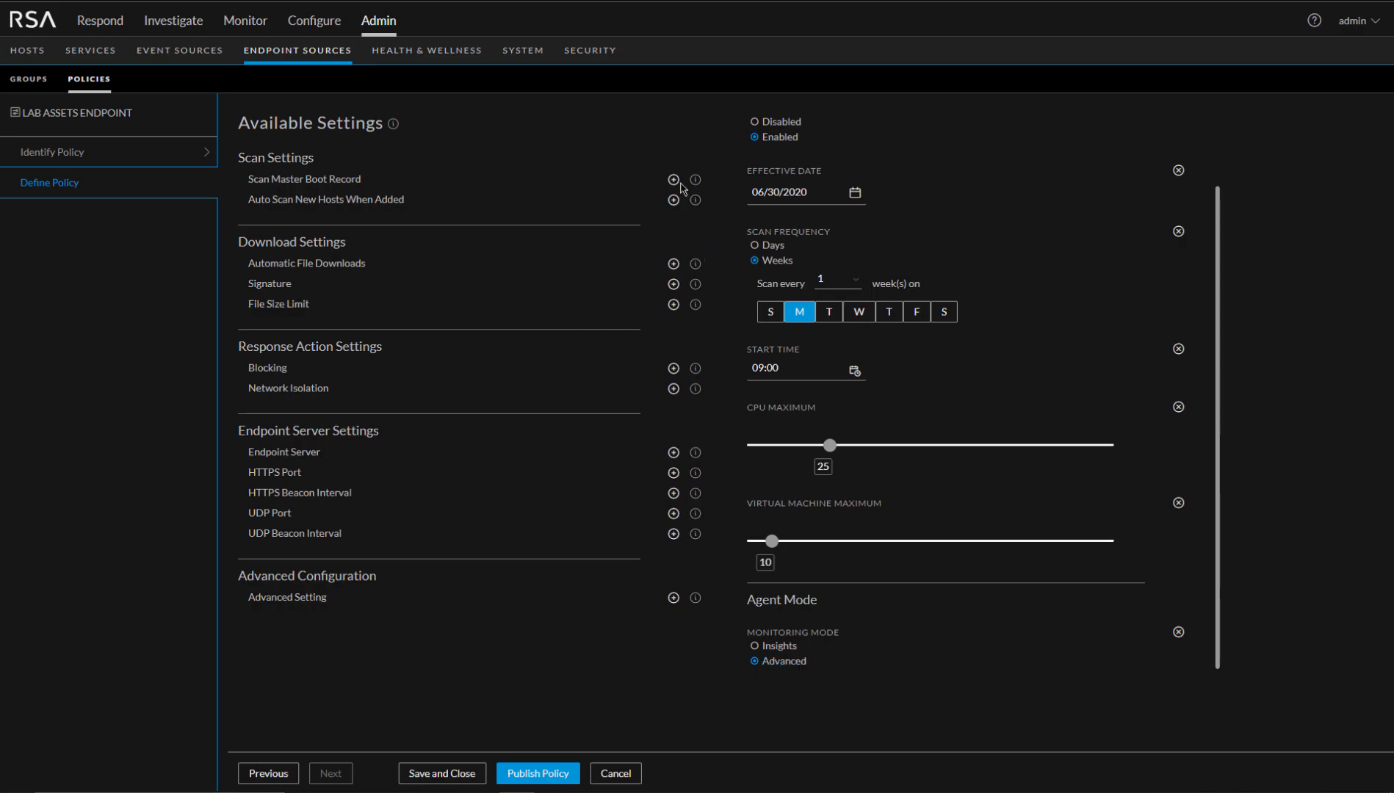
# Enable Scan Master Boot Record and Auto Scan New Hosts When Added, and add Automatic File Downloads.
pyautogui.click(673, 181)
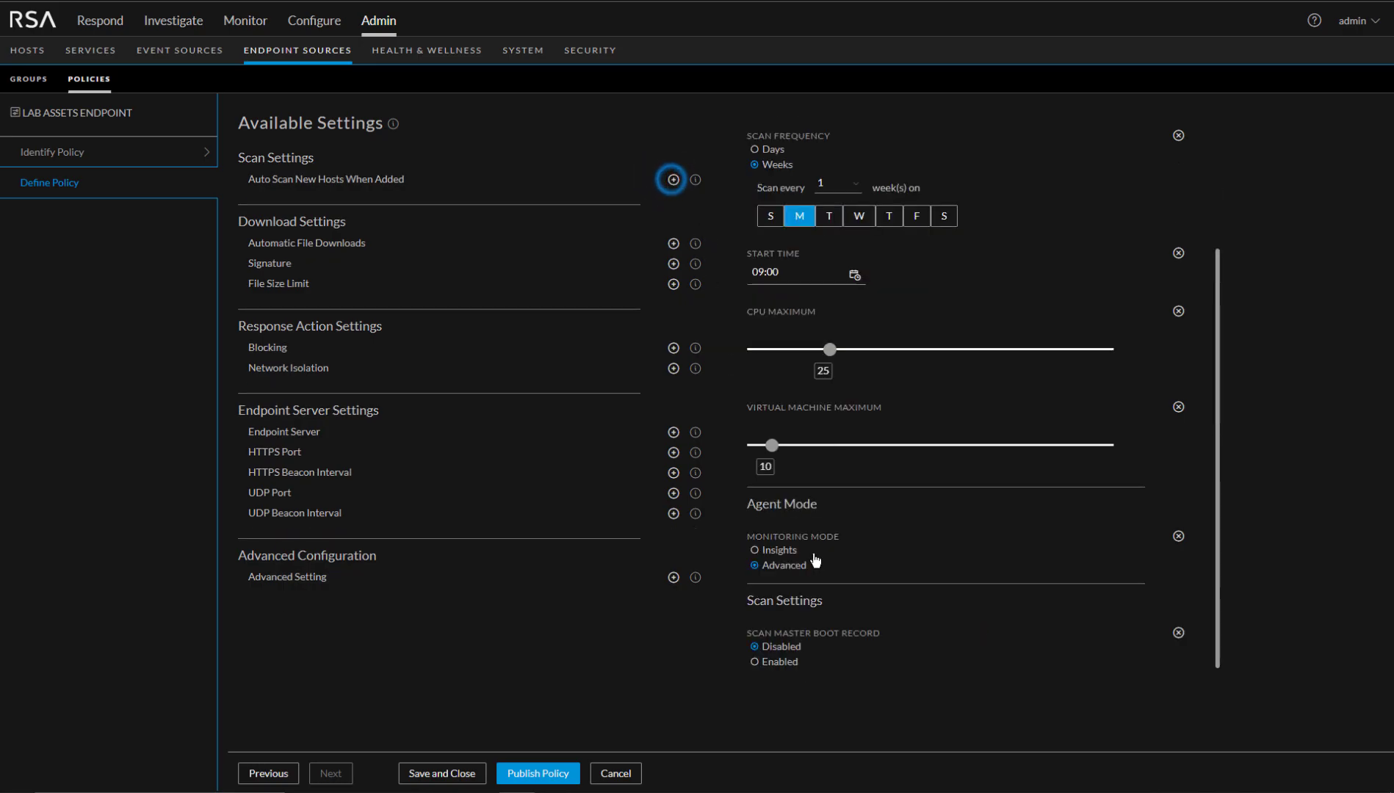
pyautogui.click(780, 663)
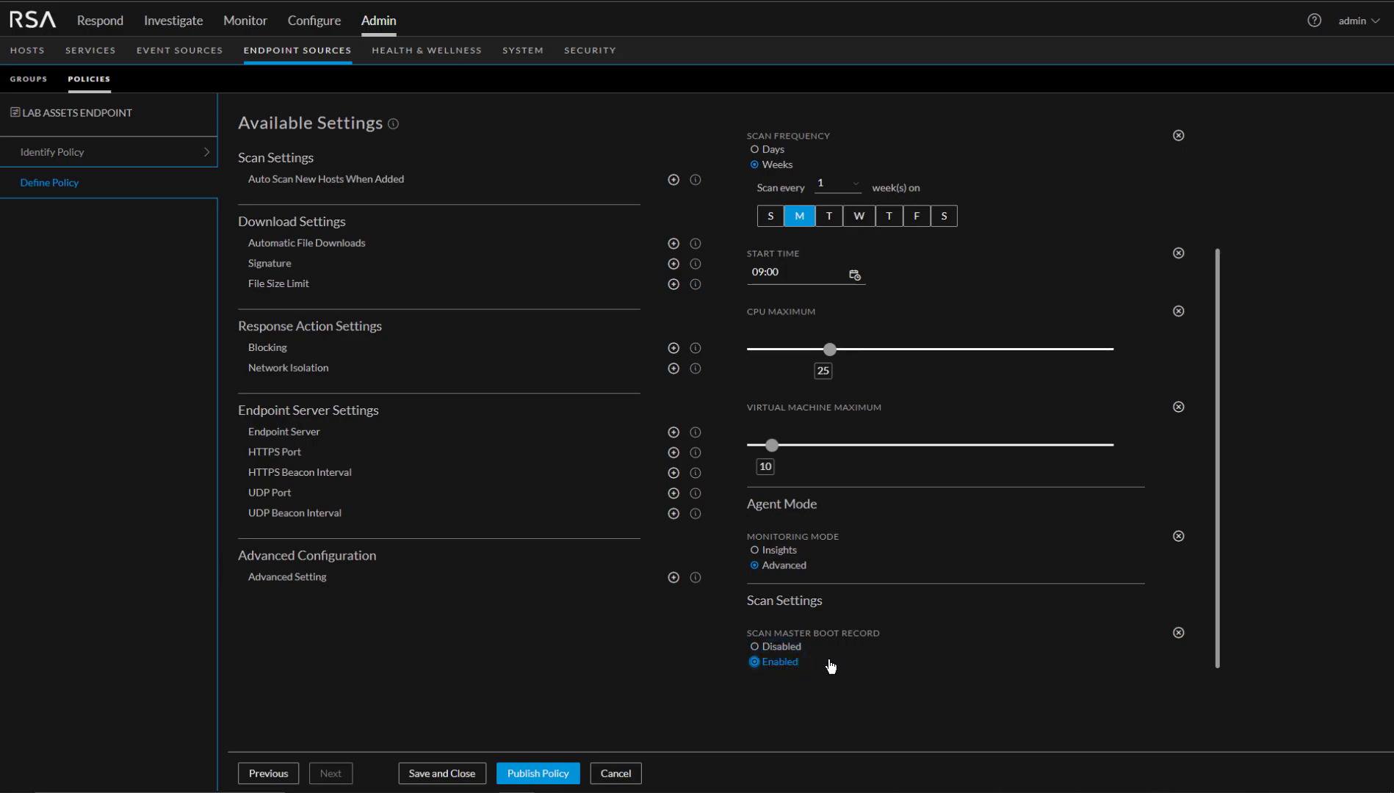
pyautogui.click(673, 180)
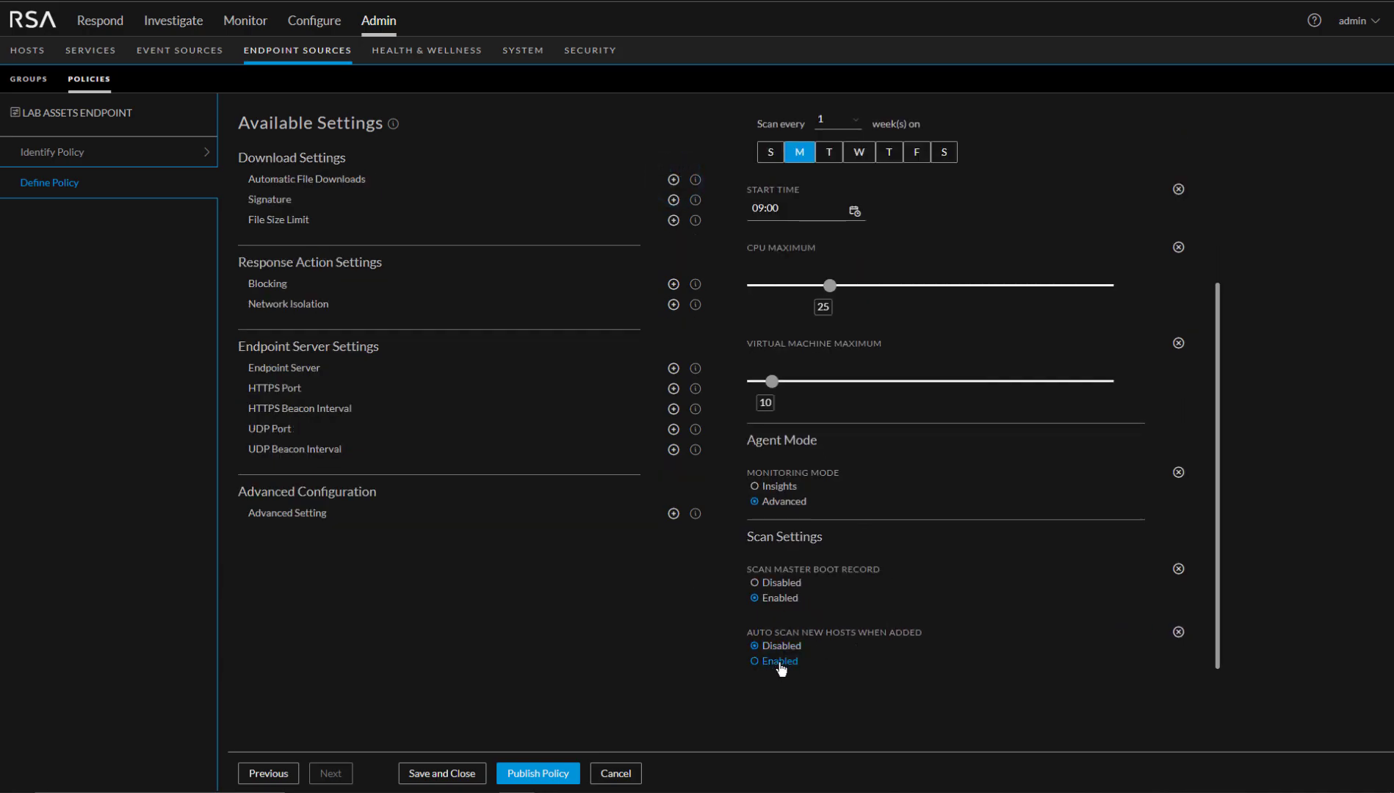
pyautogui.click(780, 662)
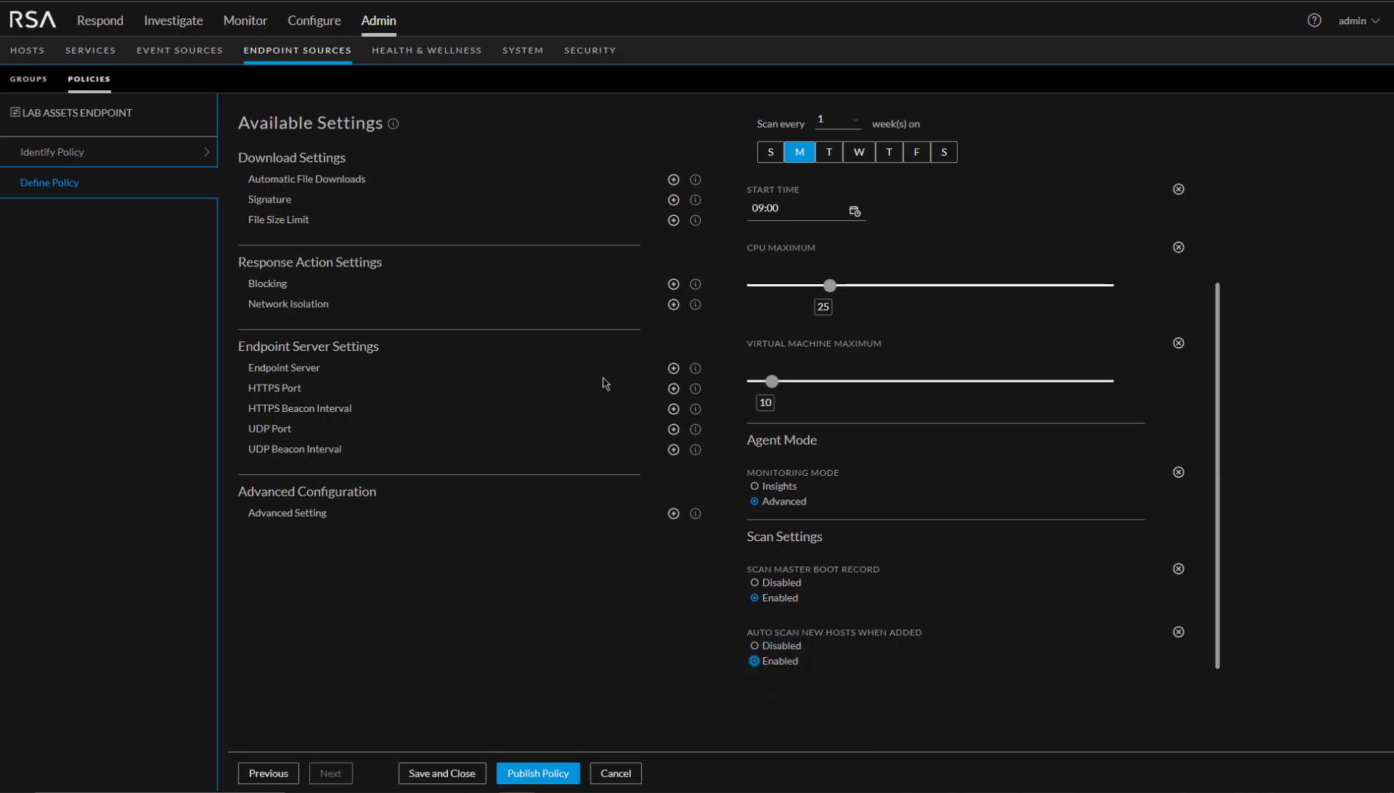
pyautogui.click(674, 179)
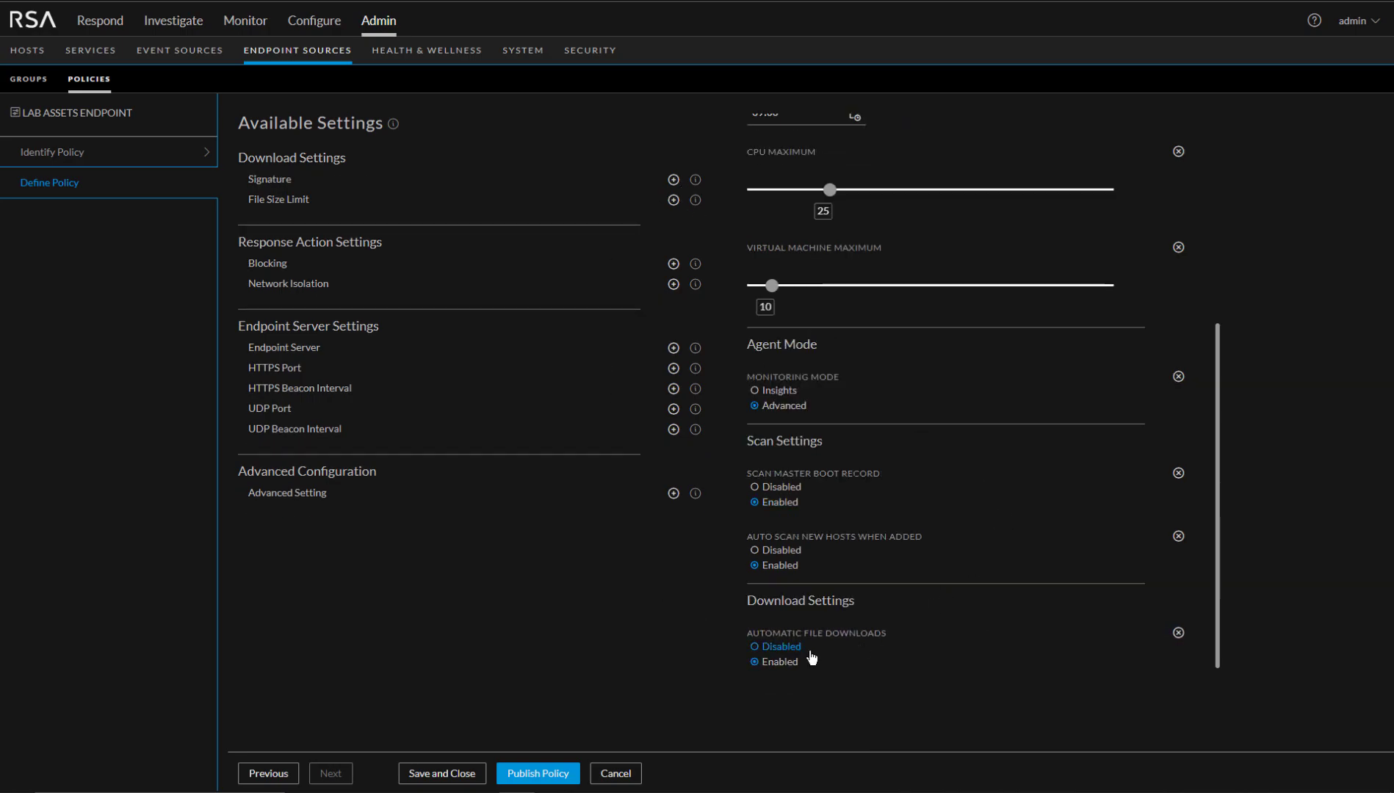
# Enable automatic file downloads excluding only Microsoft and Apple signed files, with a 1 MB size limit.
pyautogui.click(758, 660)
pyautogui.click(674, 179)
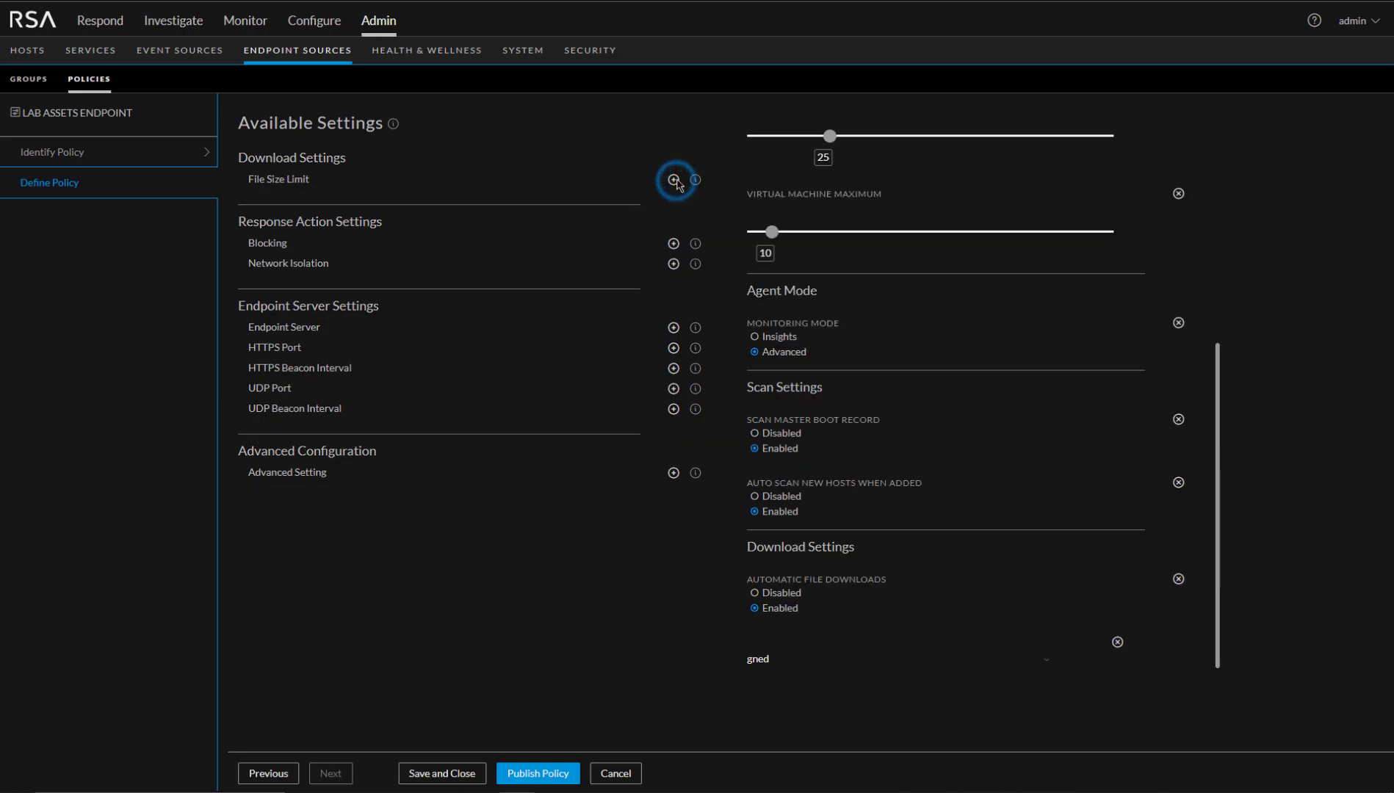
pyautogui.click(674, 179)
pyautogui.click(810, 598)
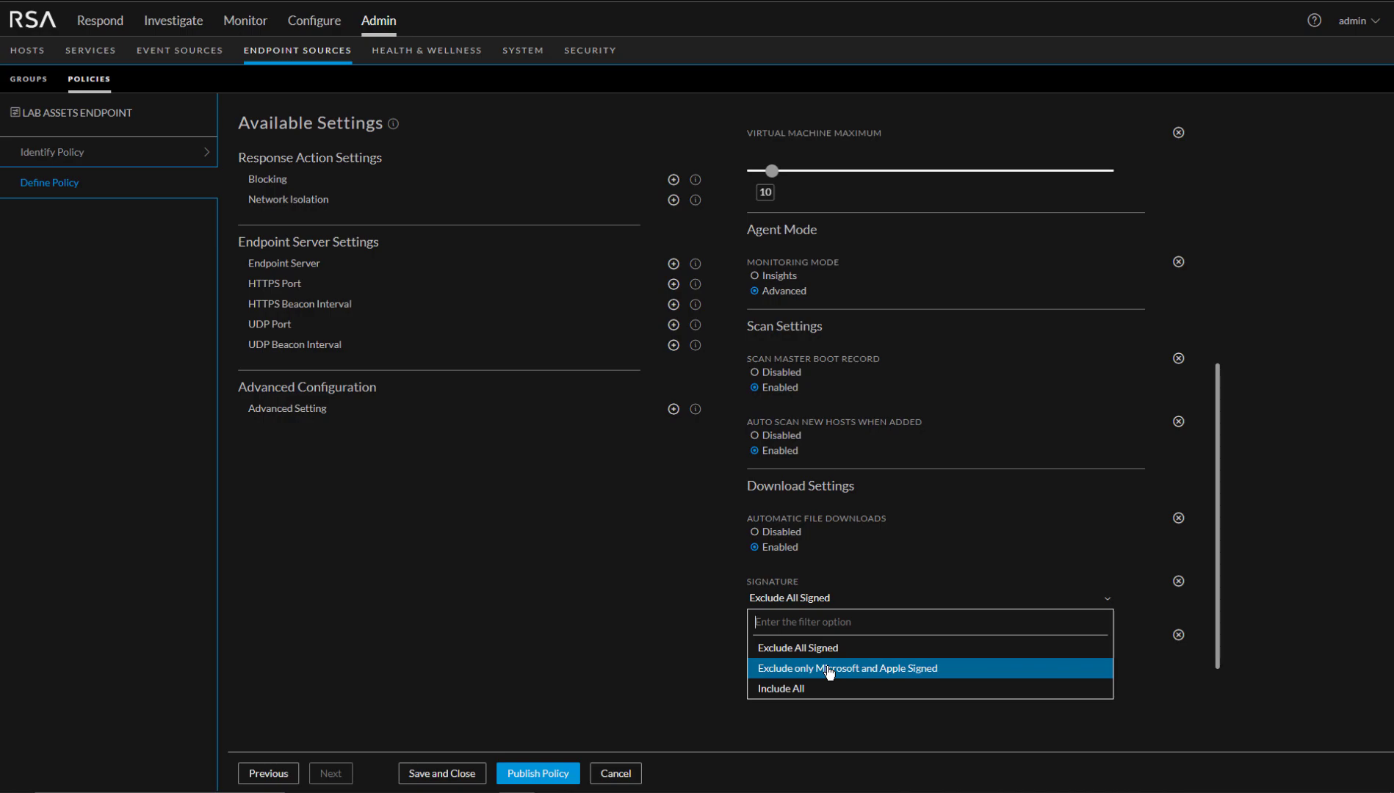
pyautogui.click(830, 689)
pyautogui.click(839, 593)
pyautogui.click(831, 666)
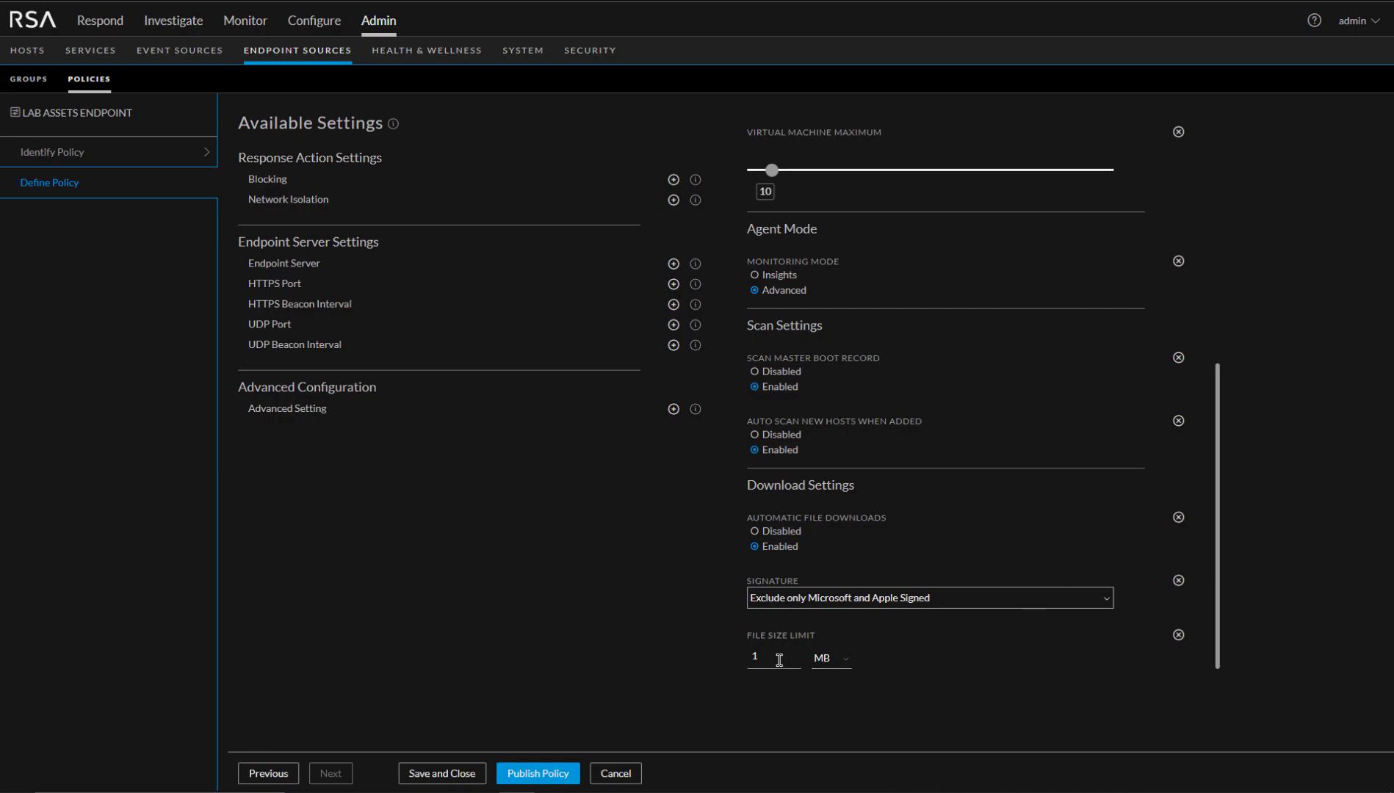
pyautogui.click(779, 660)
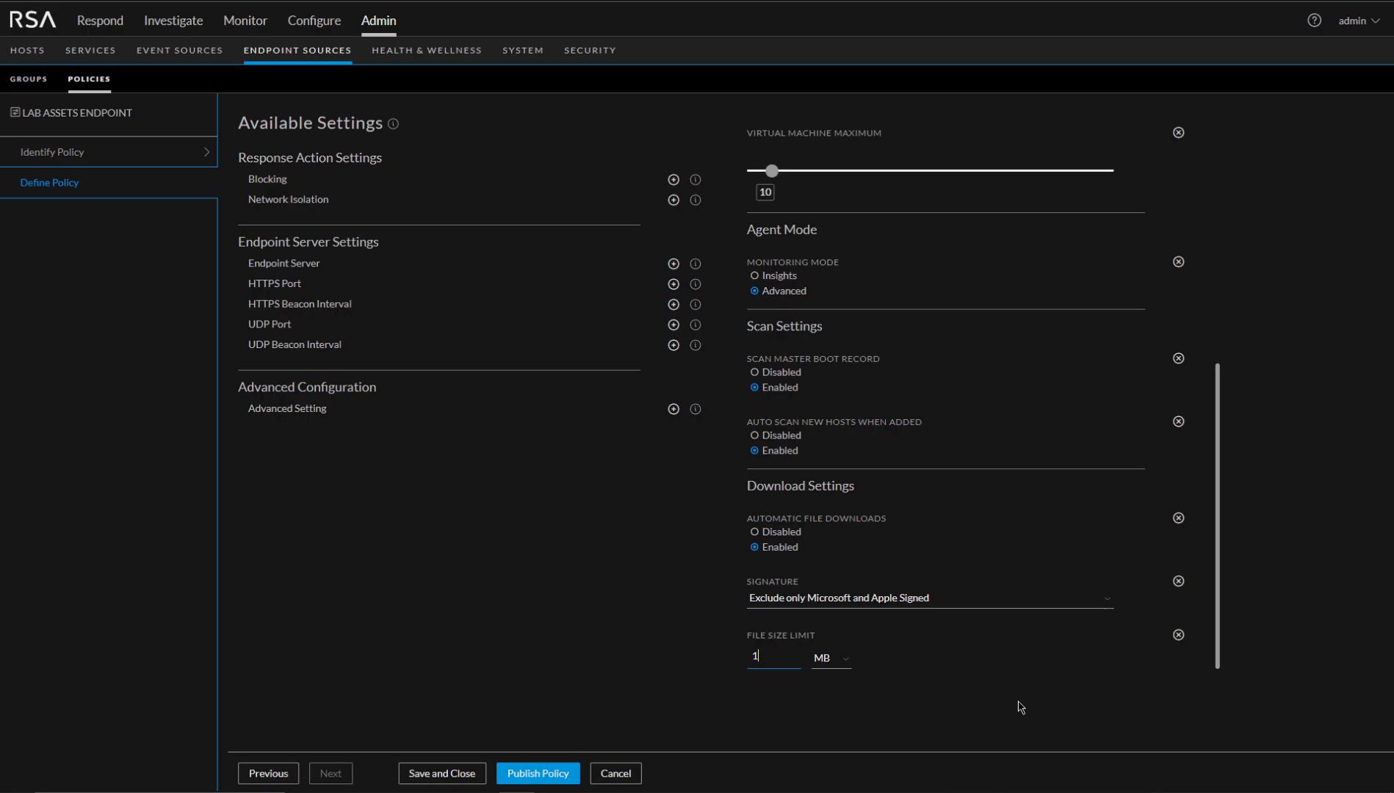
# Add the Blocking and Network Isolation response actions and set both to Enabled.
pyautogui.click(673, 179)
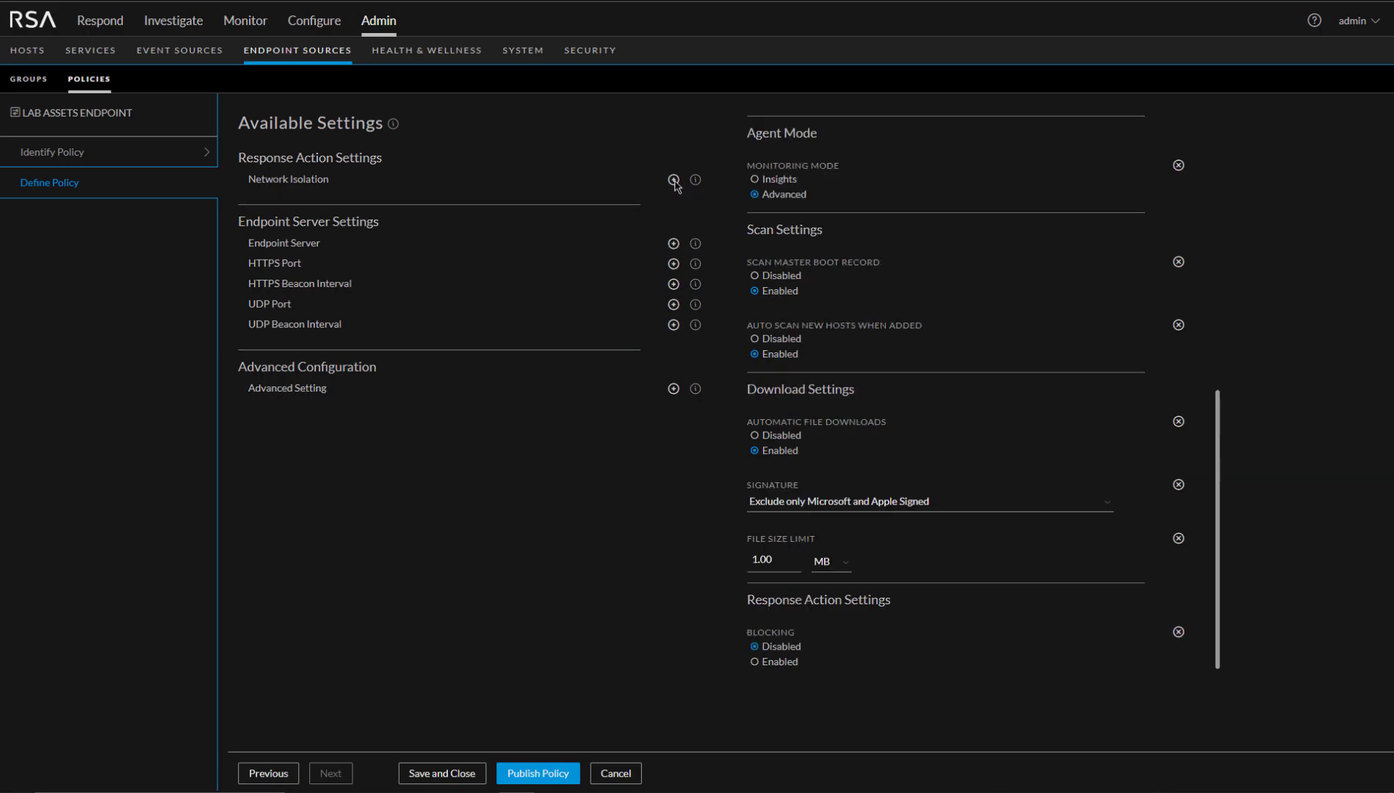
pyautogui.click(674, 179)
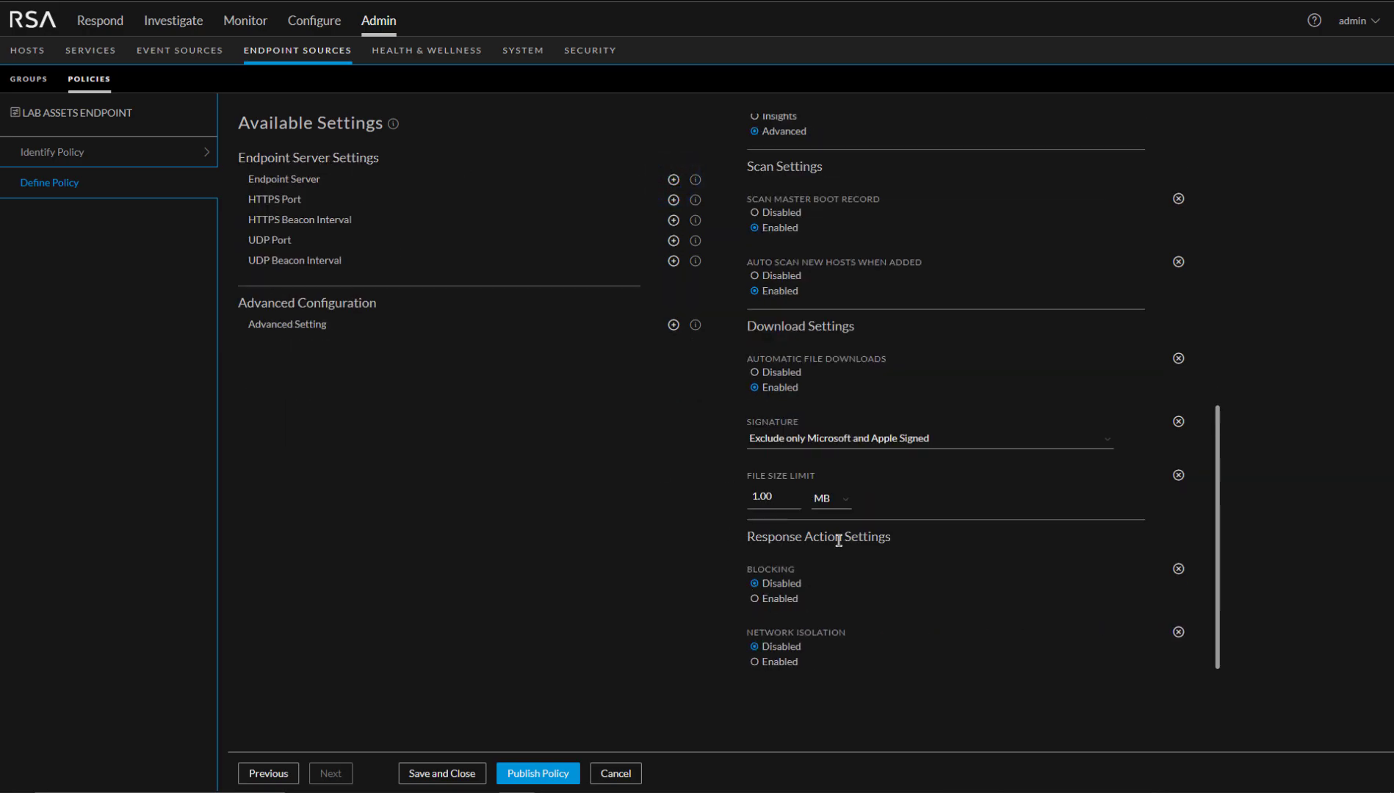
pyautogui.click(794, 665)
pyautogui.click(794, 601)
# Add the Endpoint Server setting and select 'nwelh - Endpoint Server'.
pyautogui.click(674, 179)
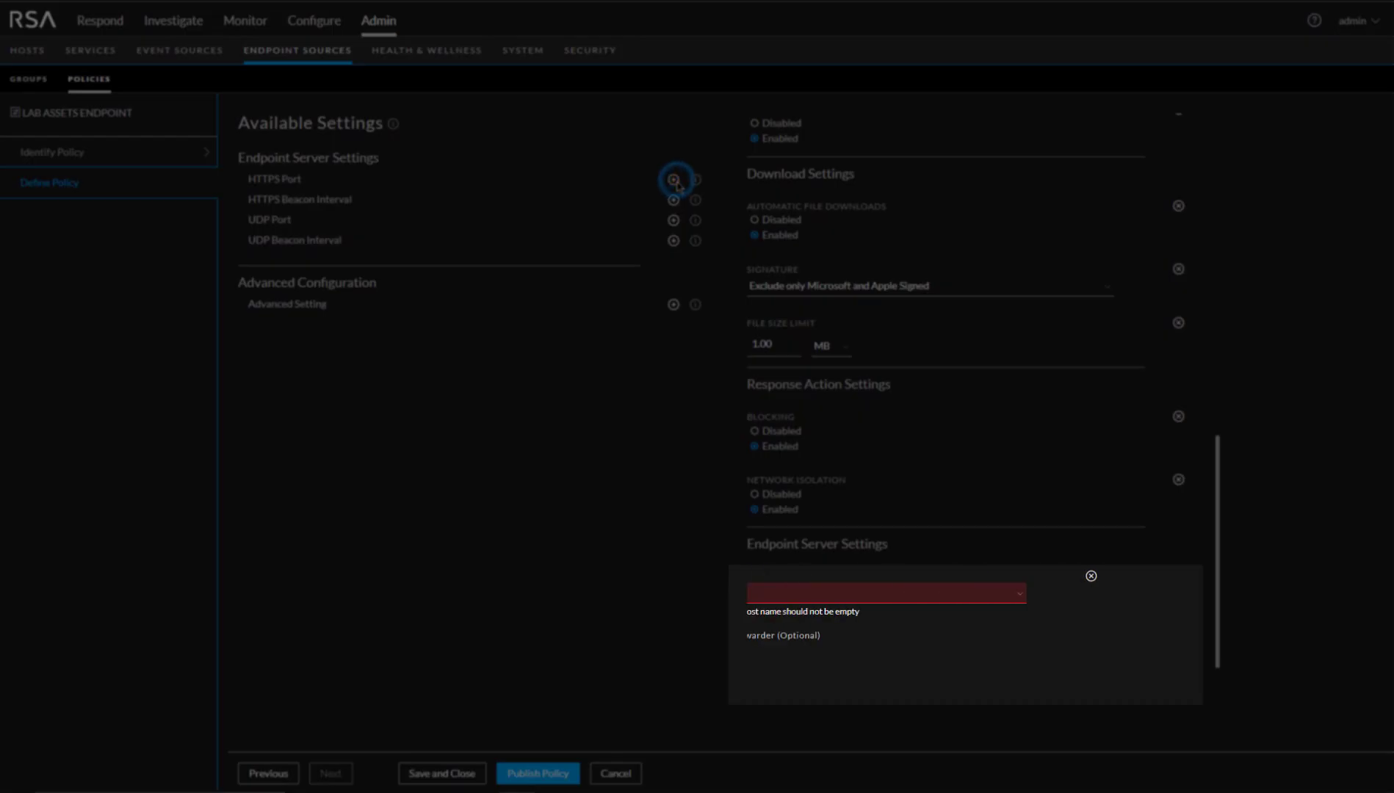
pyautogui.click(846, 600)
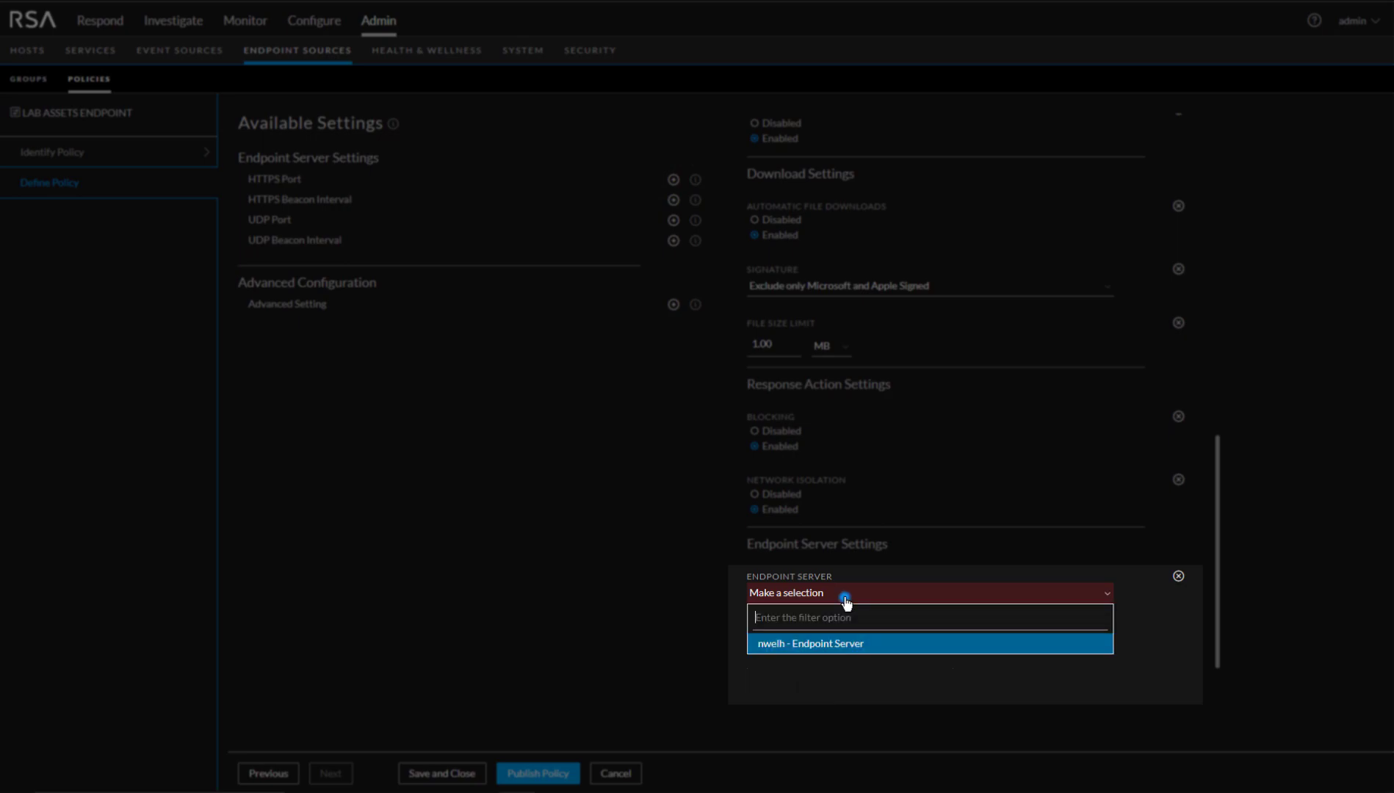
pyautogui.click(850, 645)
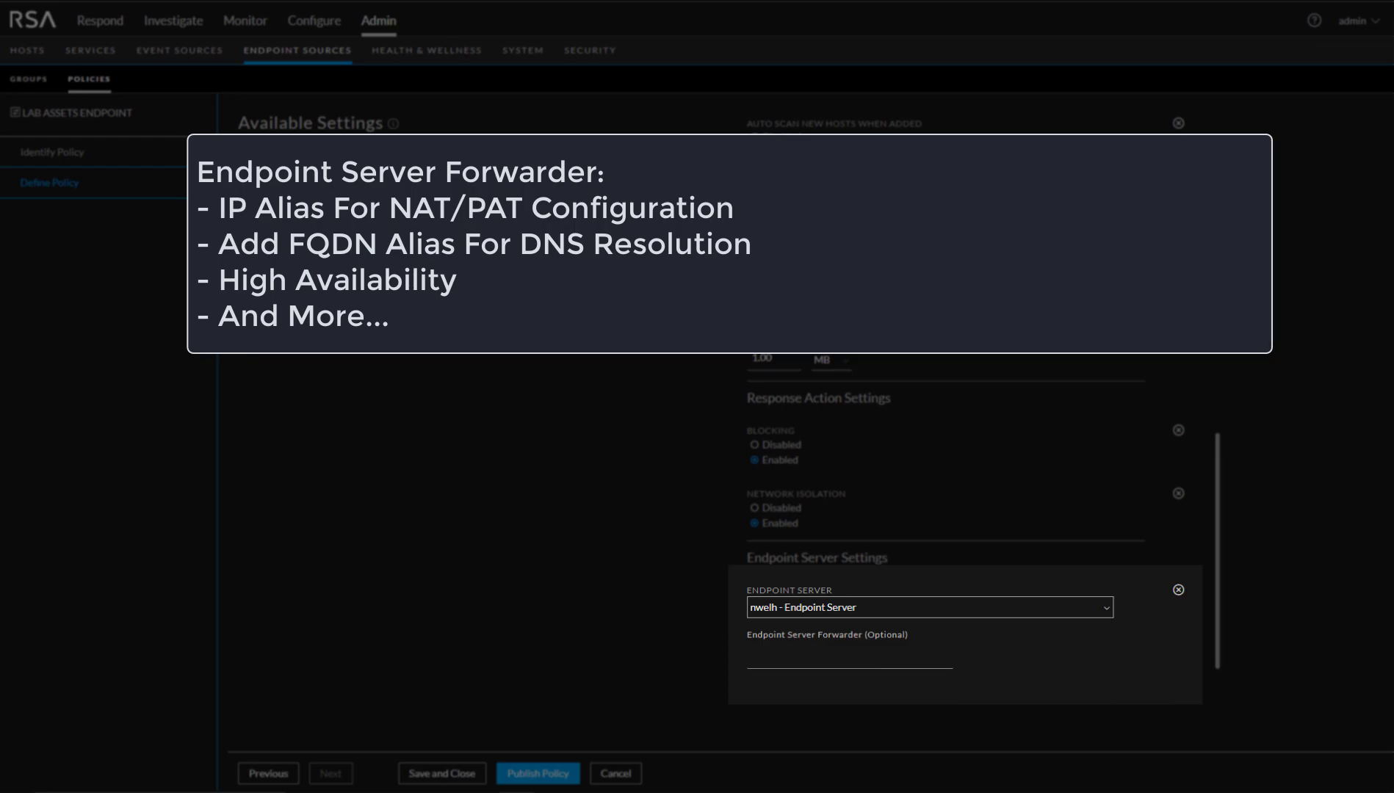
# Add HTTPS port 443, a 15-minute HTTPS beacon, UDP port 444 and a 30-second UDP beacon.
pyautogui.click(673, 180)
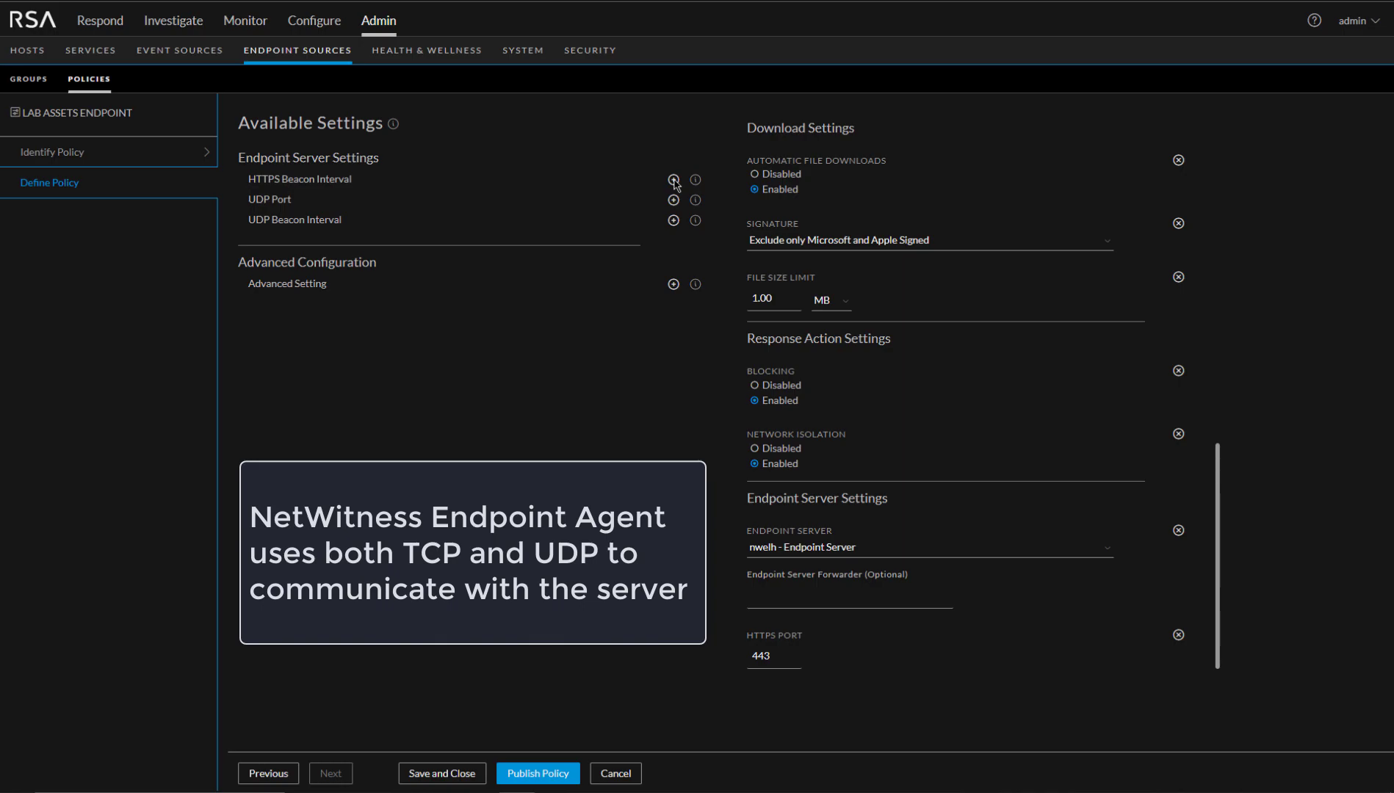
pyautogui.click(674, 180)
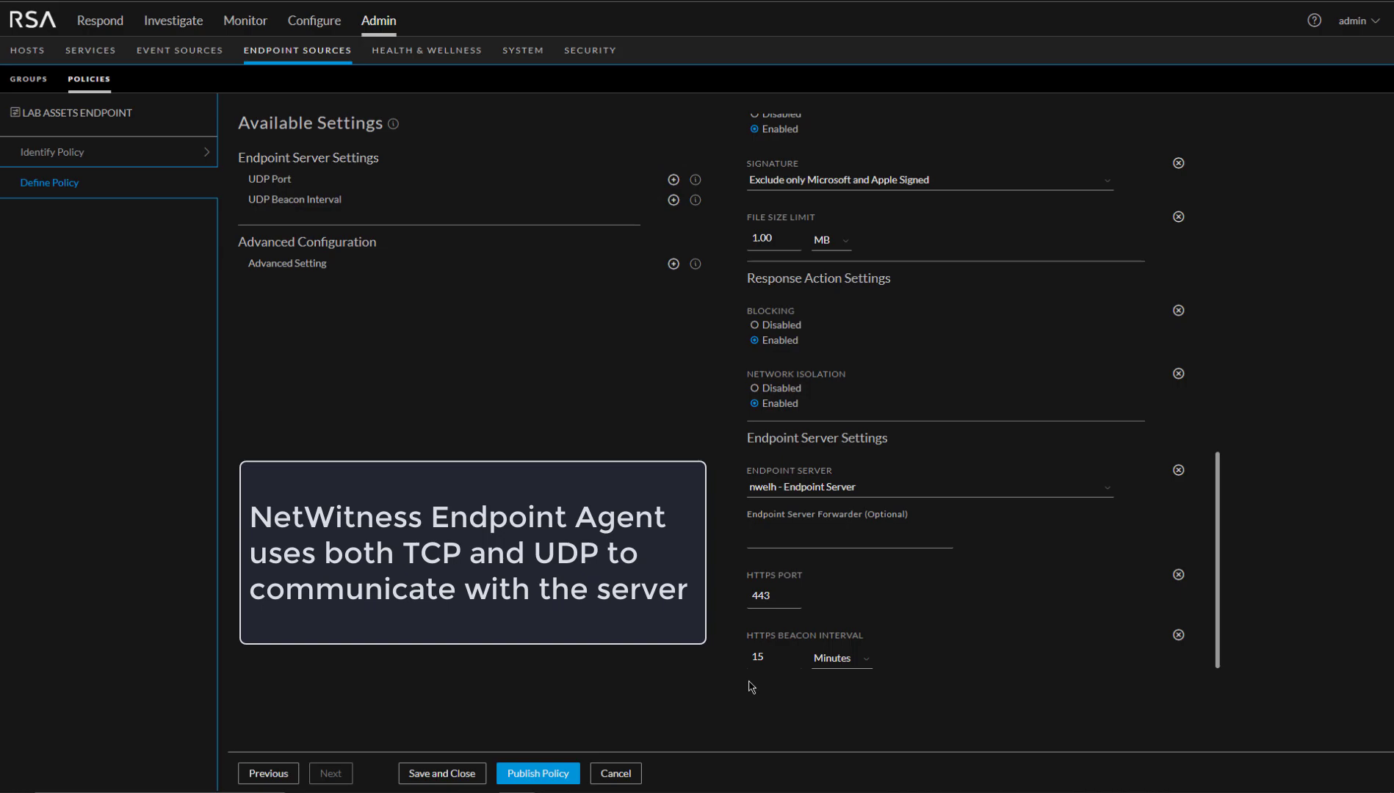
pyautogui.click(673, 179)
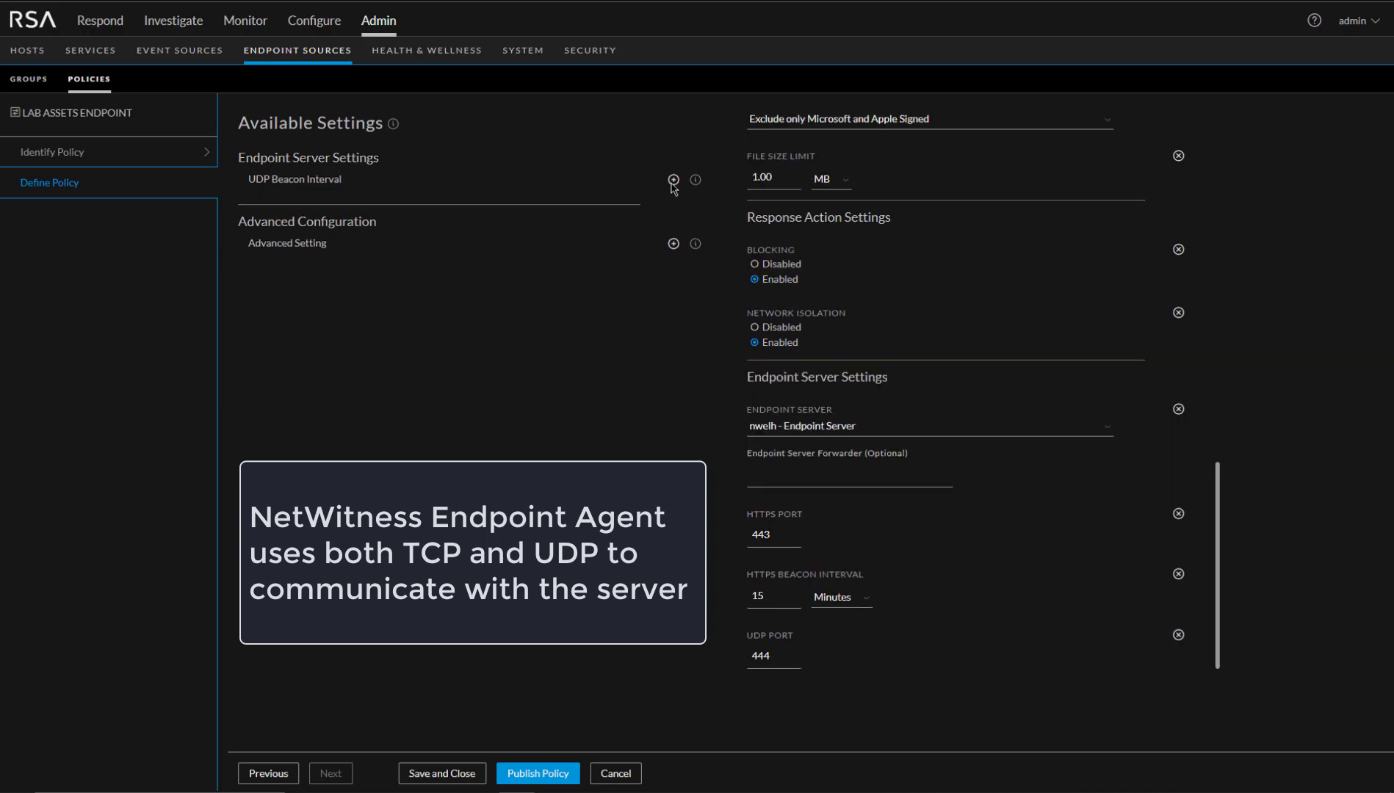
pyautogui.click(674, 180)
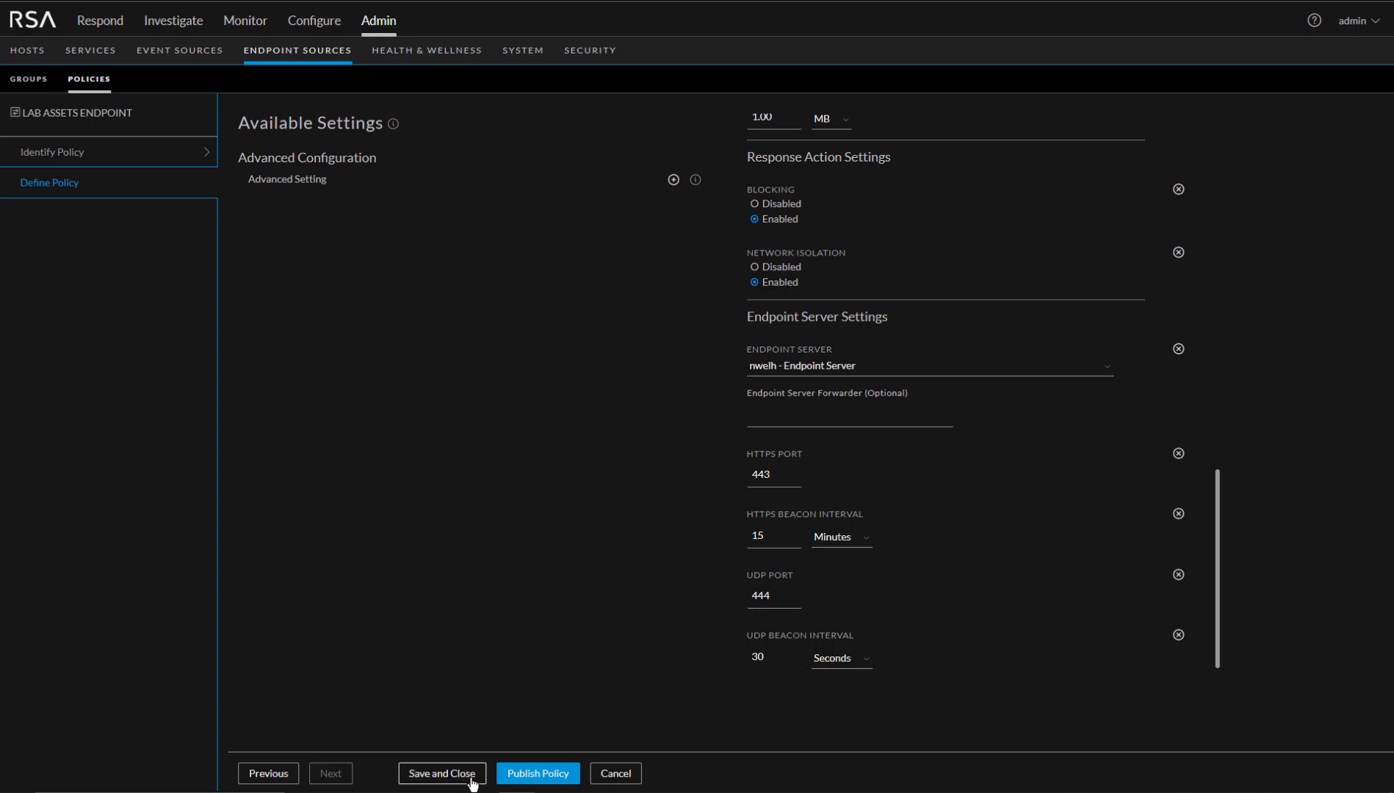
# Publish the Lab Assets Endpoint policy and view its details in the policies list.
pyautogui.click(537, 774)
pyautogui.click(537, 241)
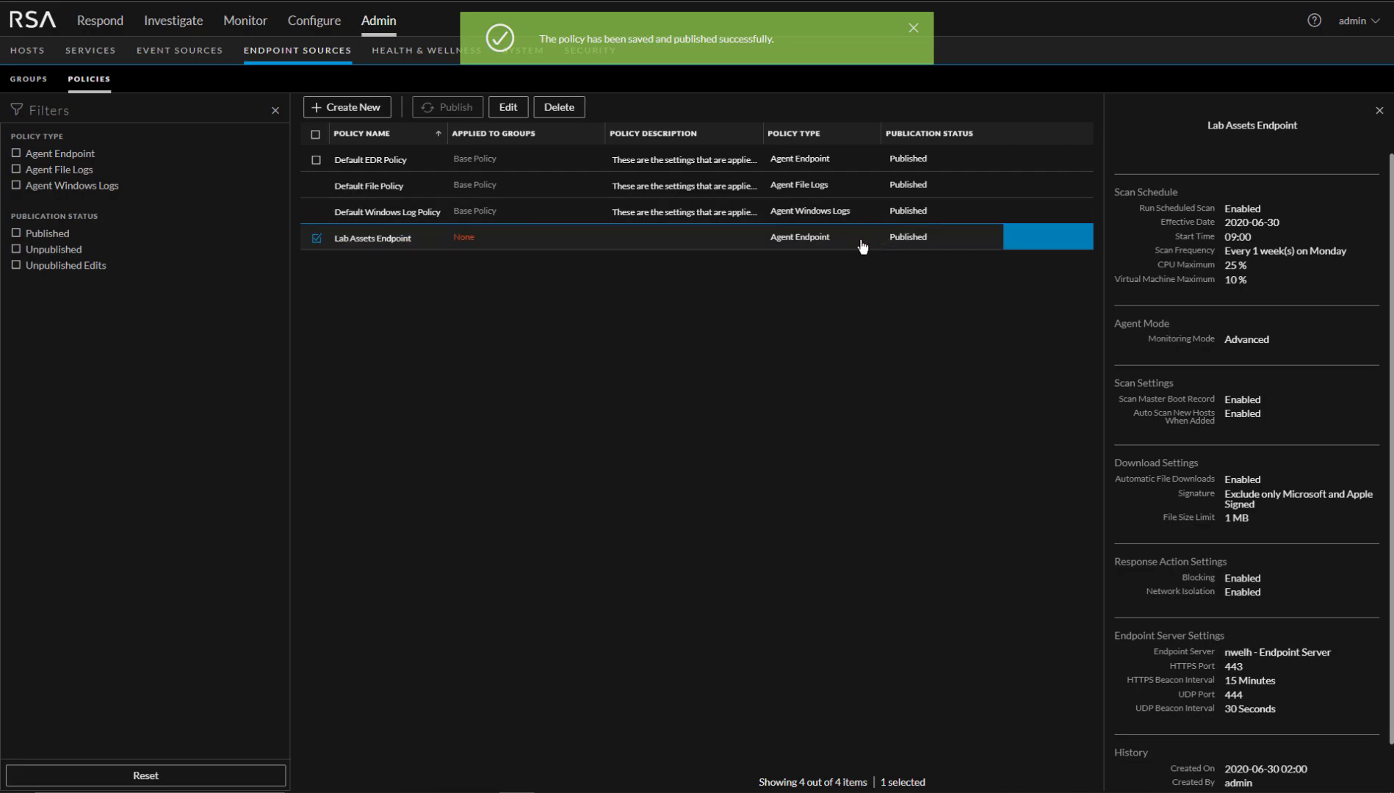